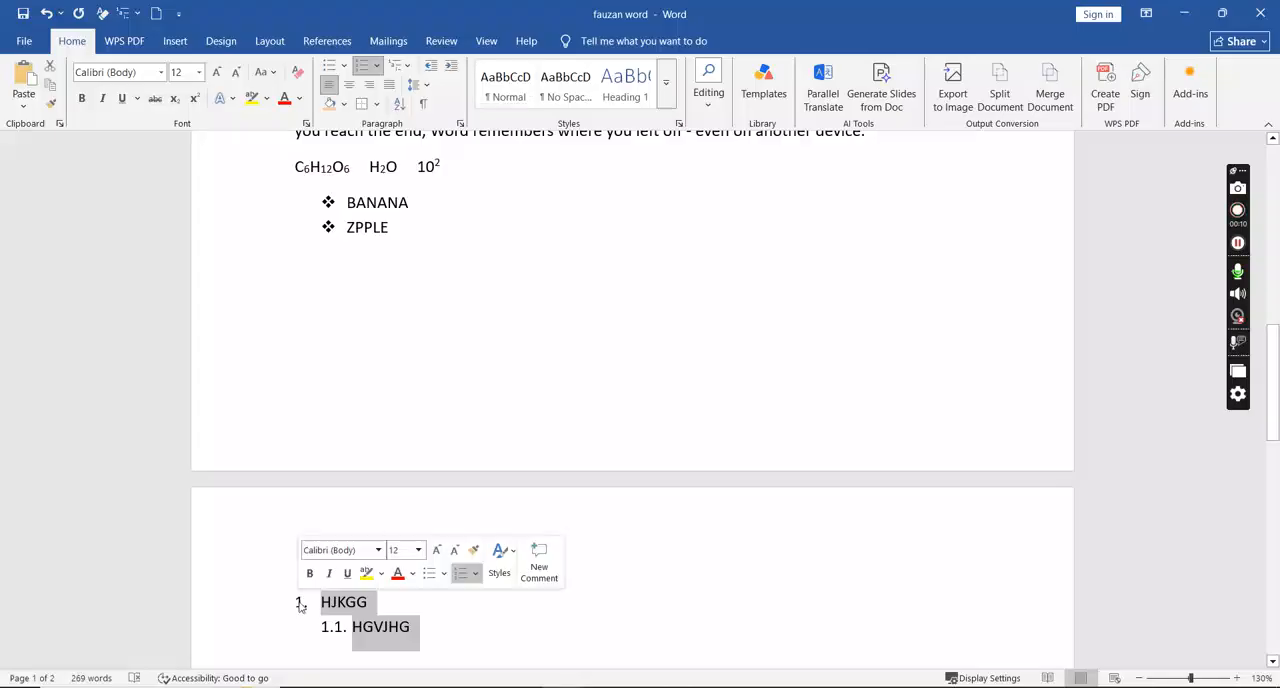
key("BackSpace")
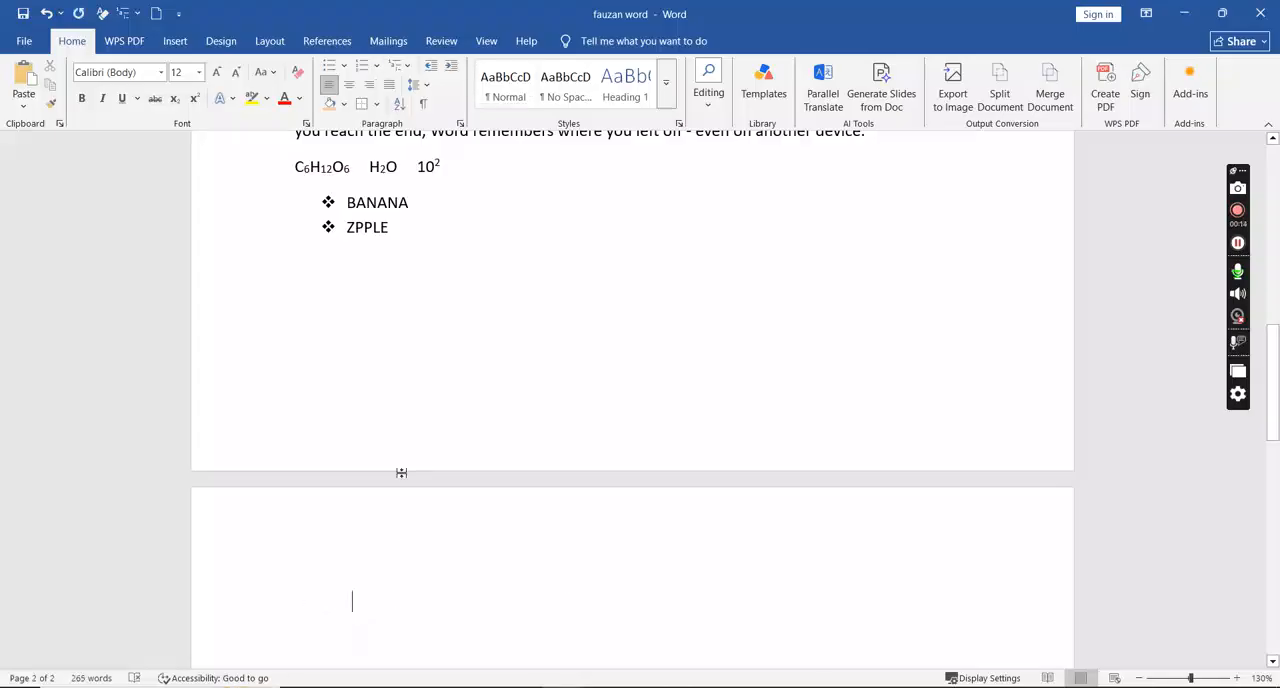
- Delete the HJKGG and HGVJHG entries on page 2 and start a new multilevel list at the top level
left_click(397, 65)
left_click(567, 253)
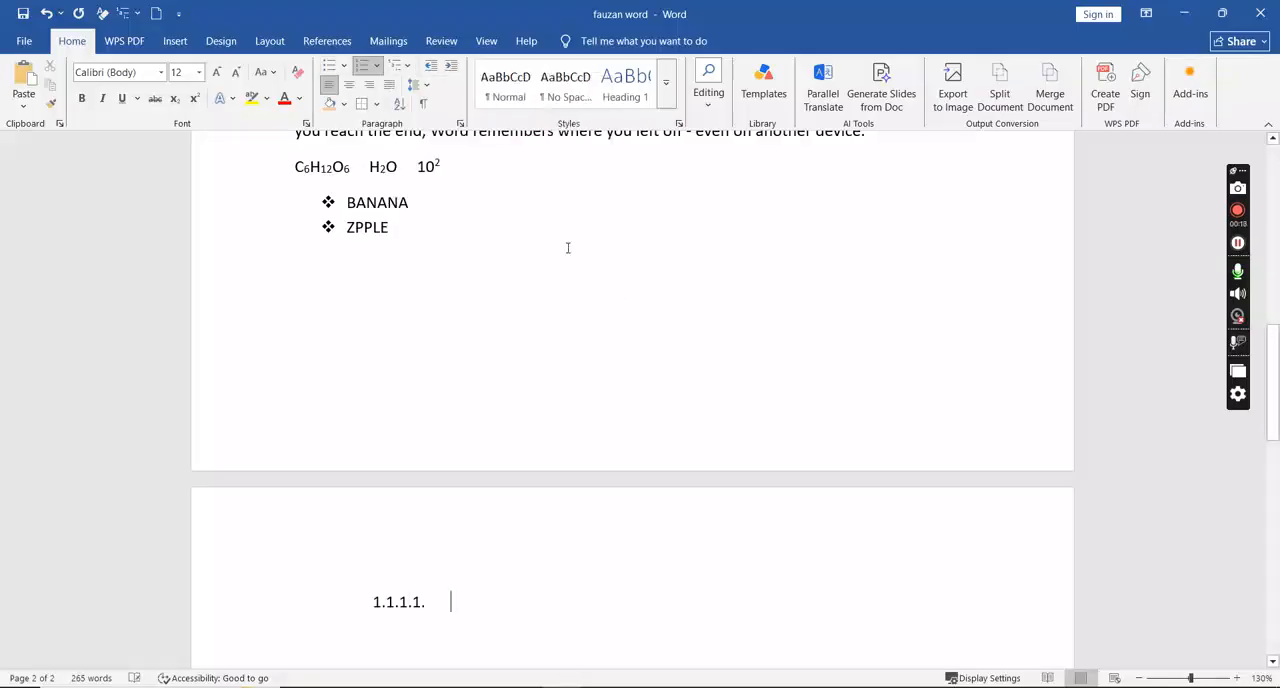
key("shift+Tab")
key("shift+Tab")
key("shift+Tab")
- Enter Hardware as the first top-level item of the multilevel list and start a new item below it
type("hard")
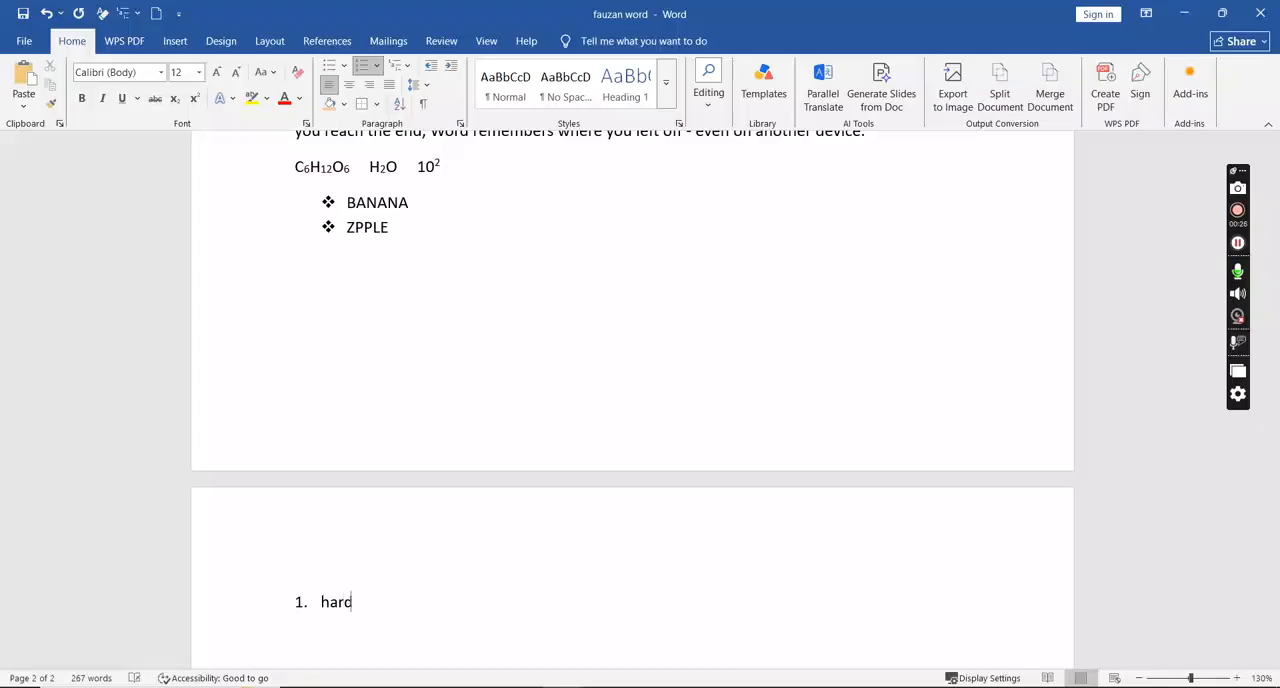
type("ware")
key("Return")
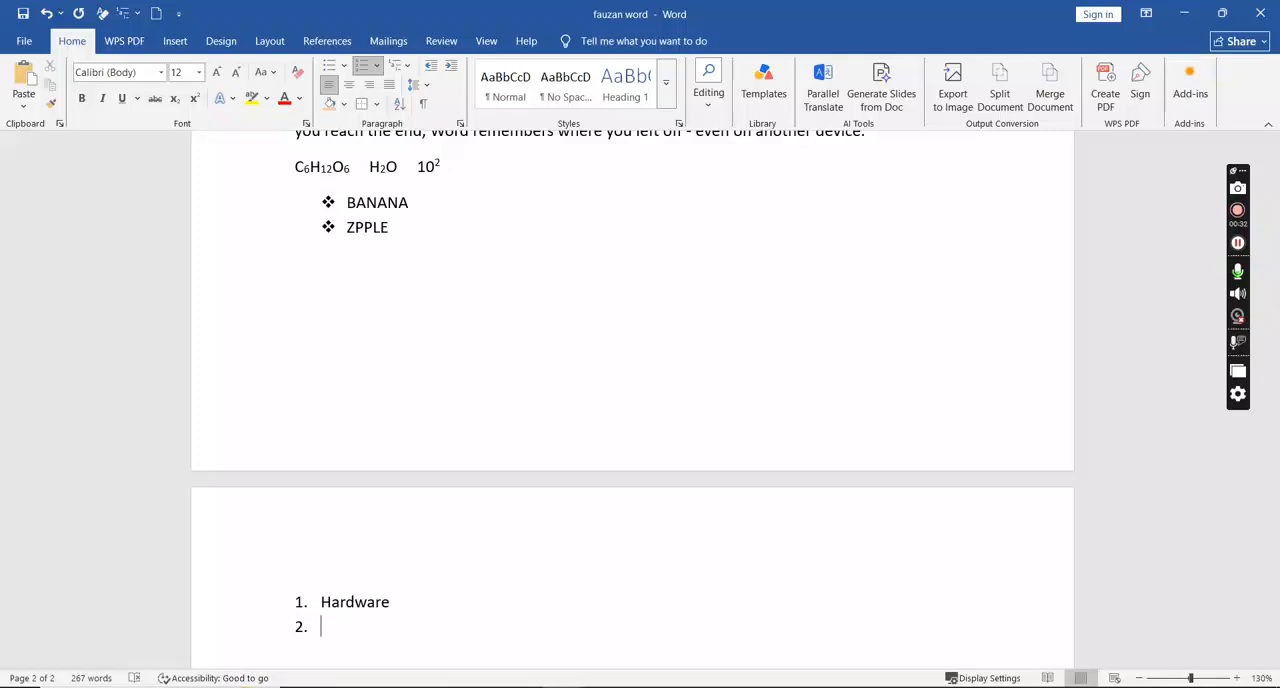
- Consult the sample outline in the Tools with Examples Ms Word document and add Input as a second-level item under Hardware
key("alt+Tab")
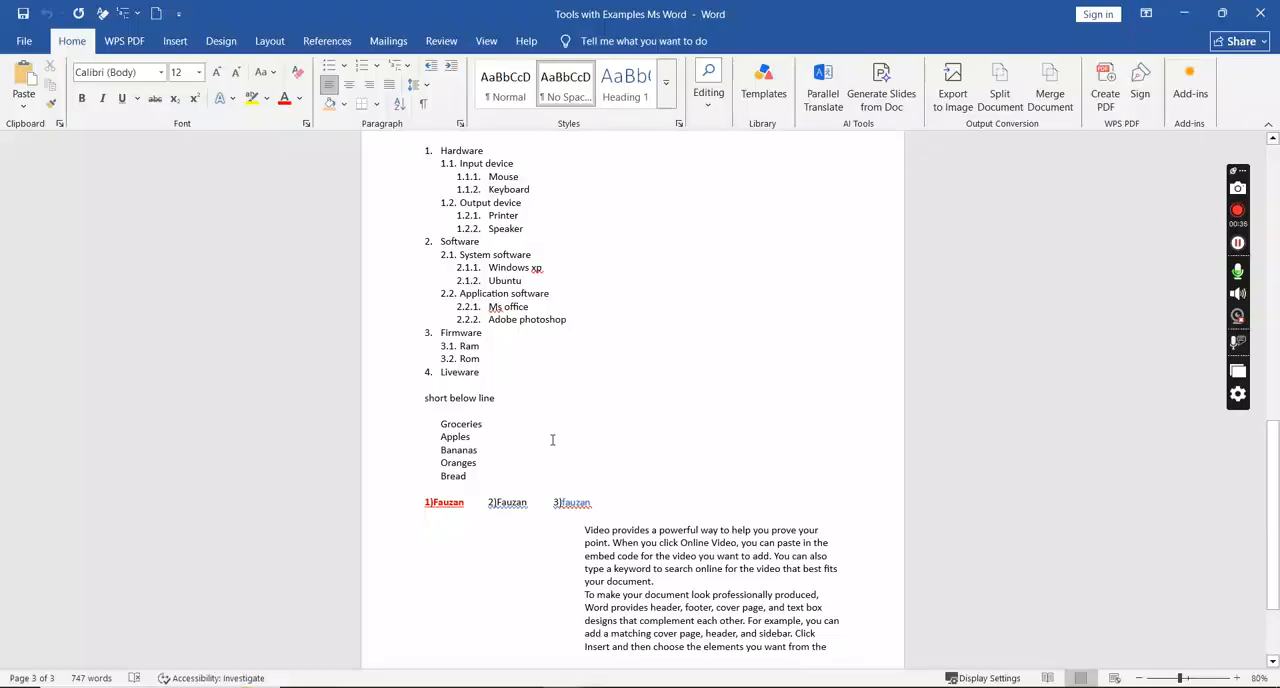
key("alt+Tab")
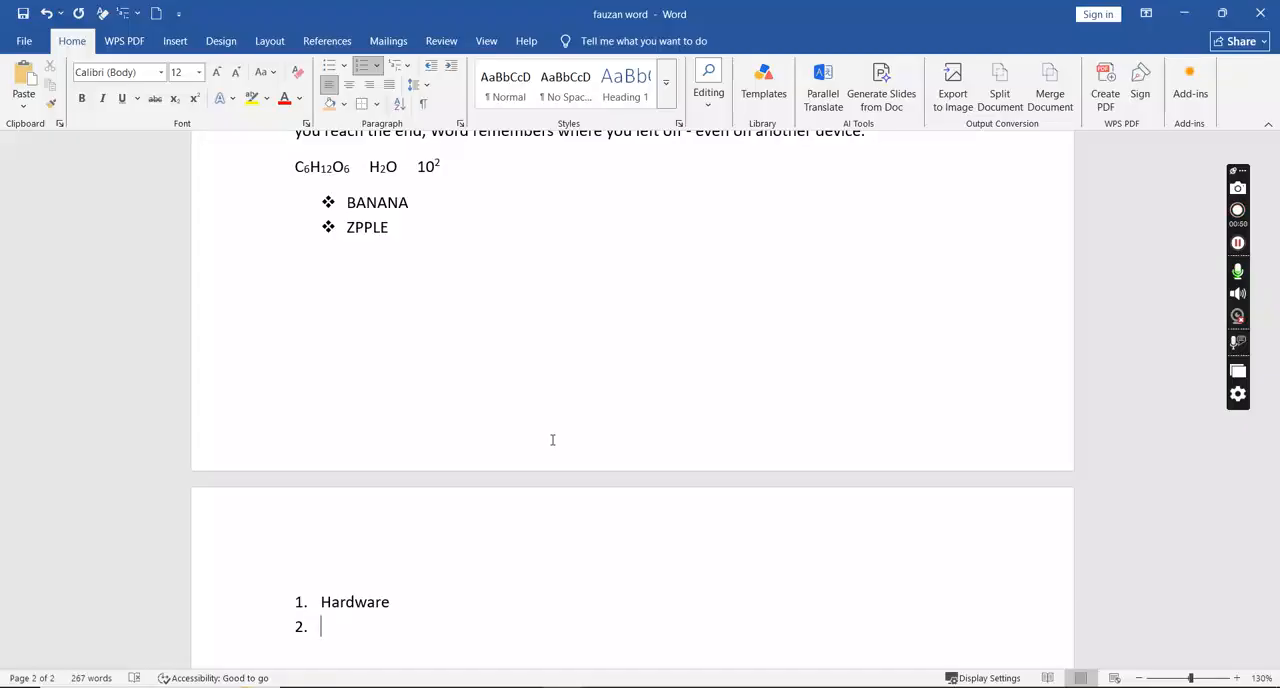
key("Tab")
type("input")
key("Return")
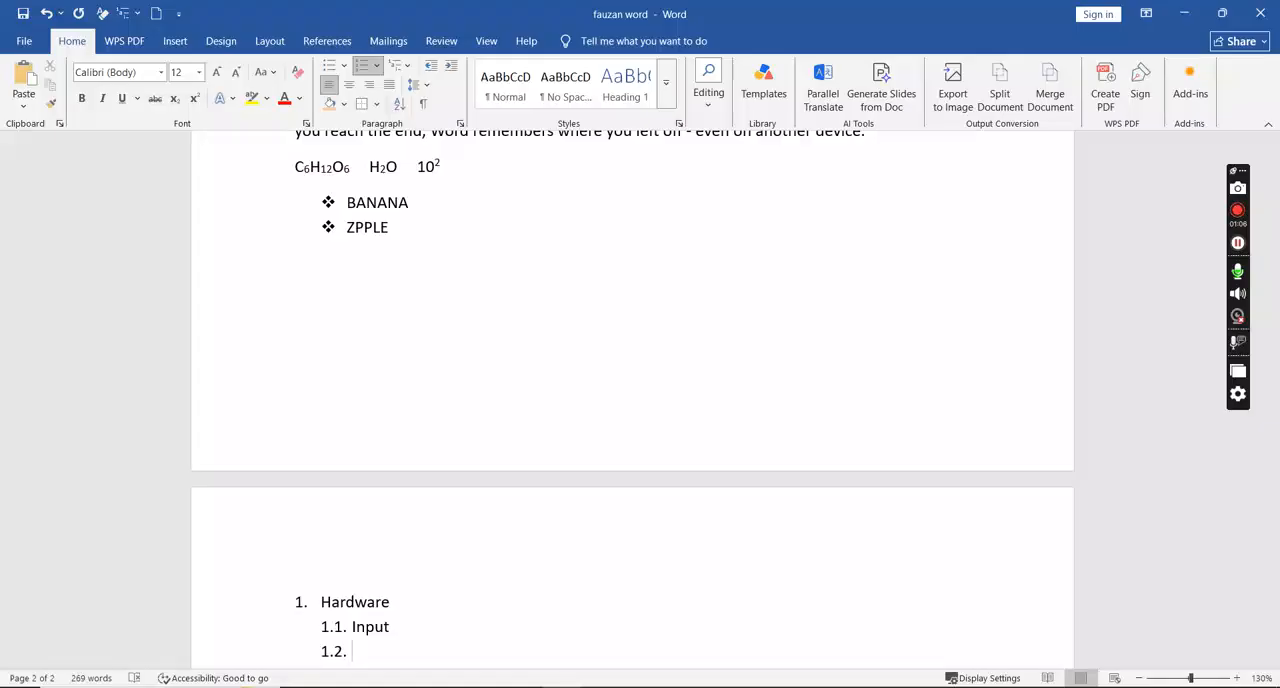
- Add Mouse and Keyboard as third-level items under Input
key("Tab")
type("mouse")
key("Return")
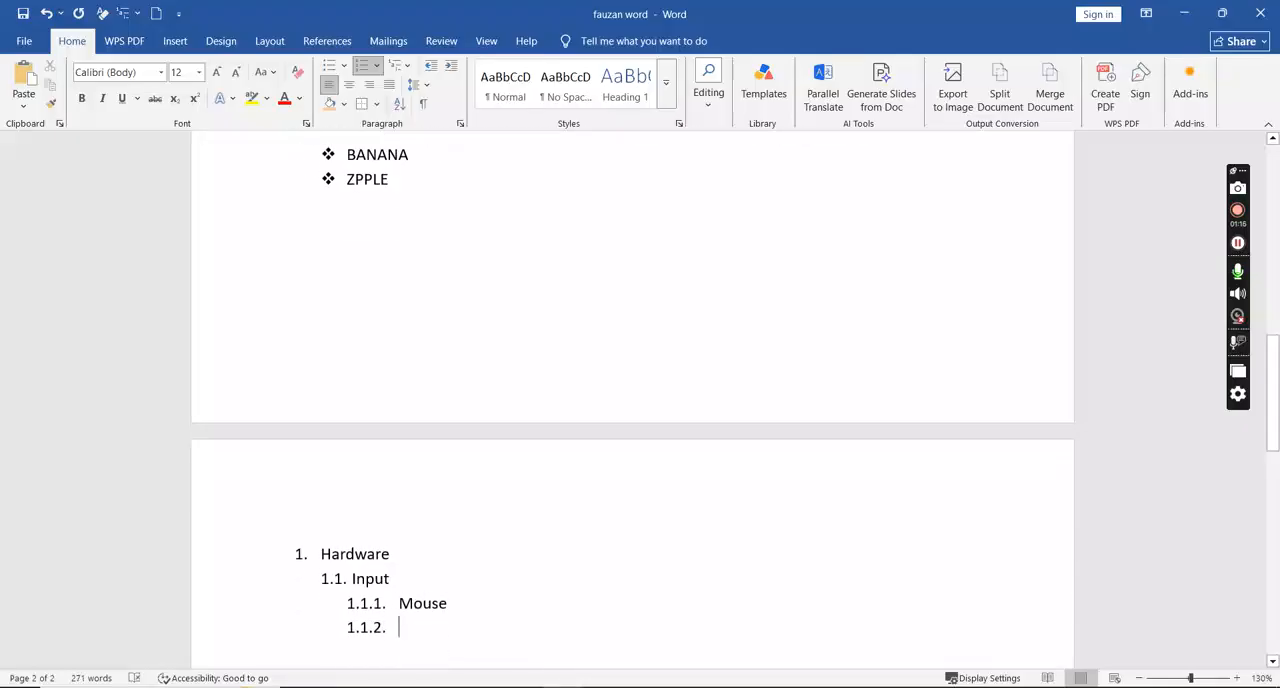
type("keyb")
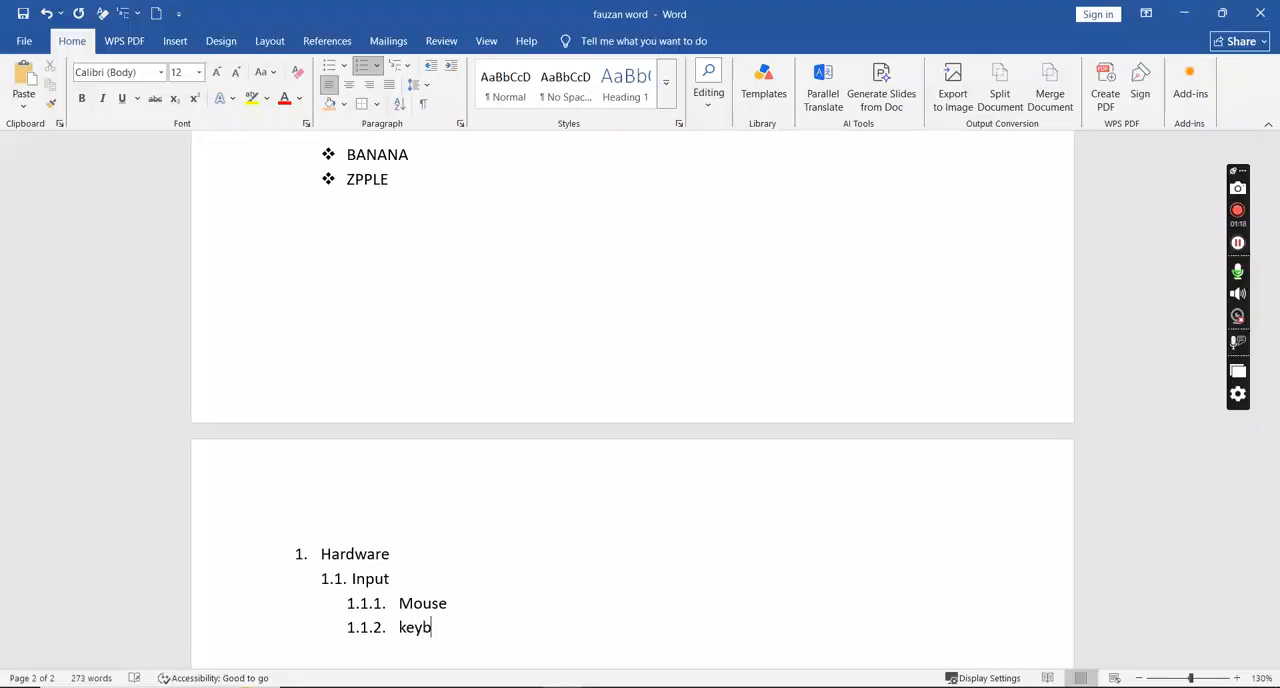
type("oard")
key("Return")
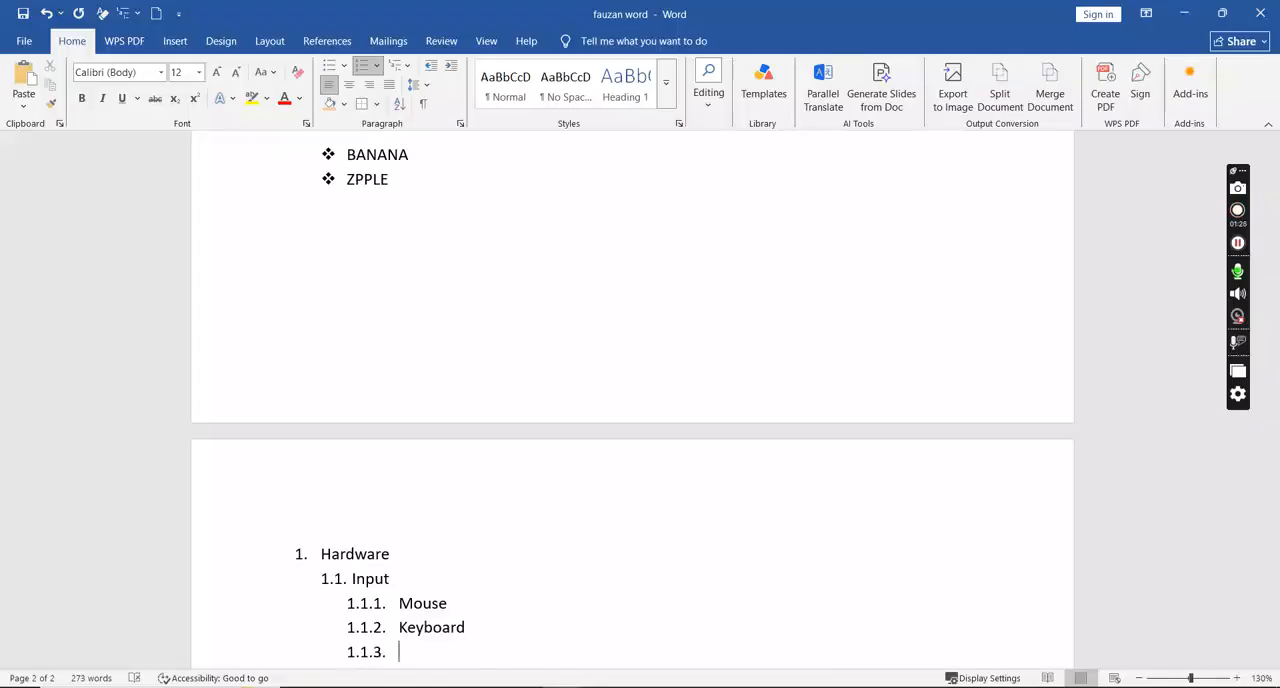
- Add Output as the next second-level item under Hardware, with Printer as its third-level item
key("shift+Tab")
type("output")
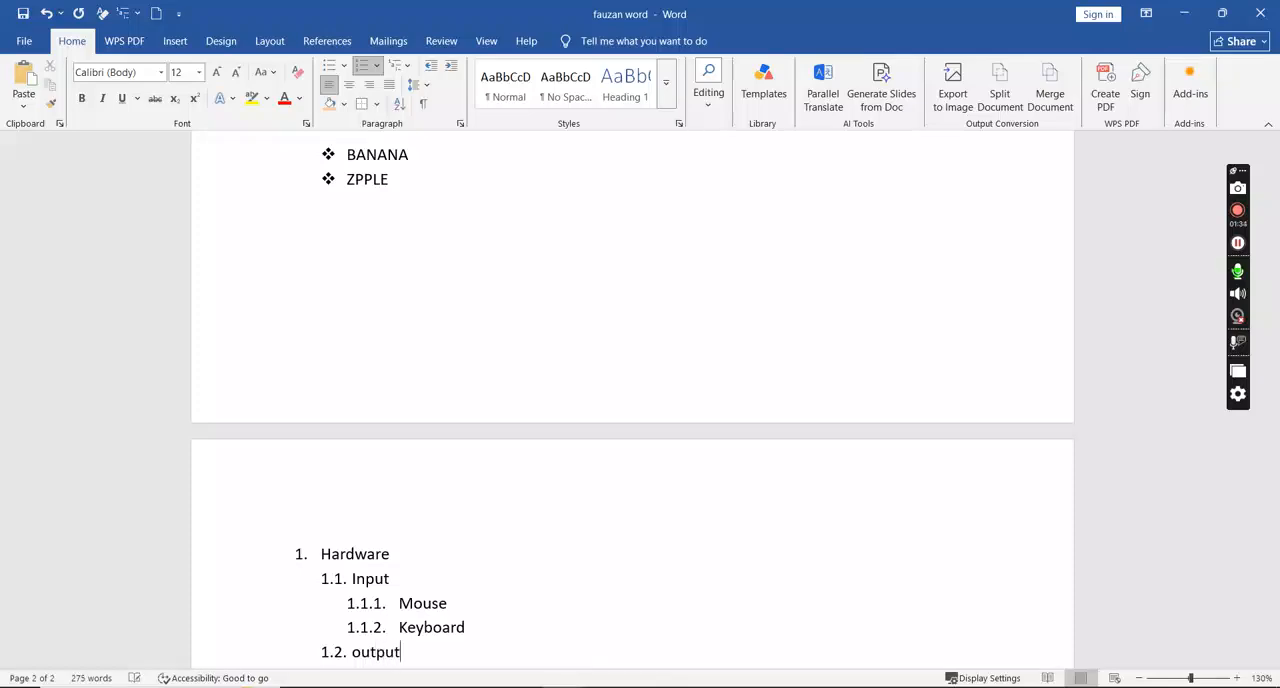
key("Return")
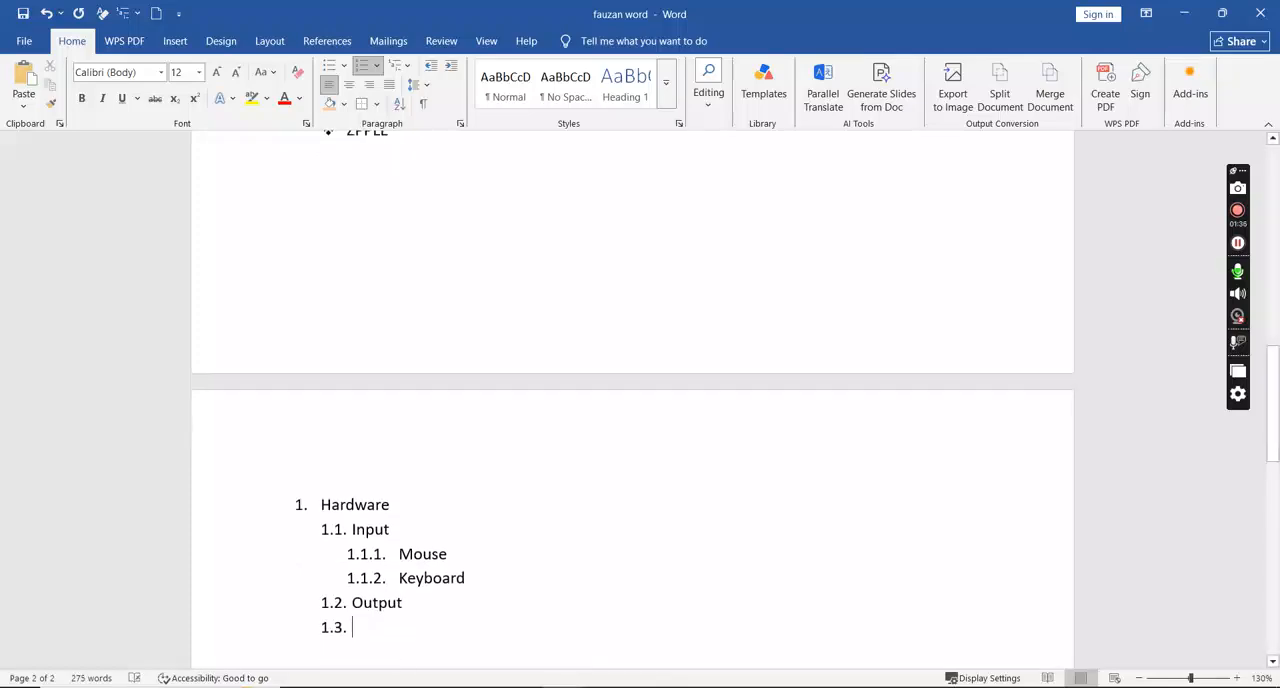
key("Tab")
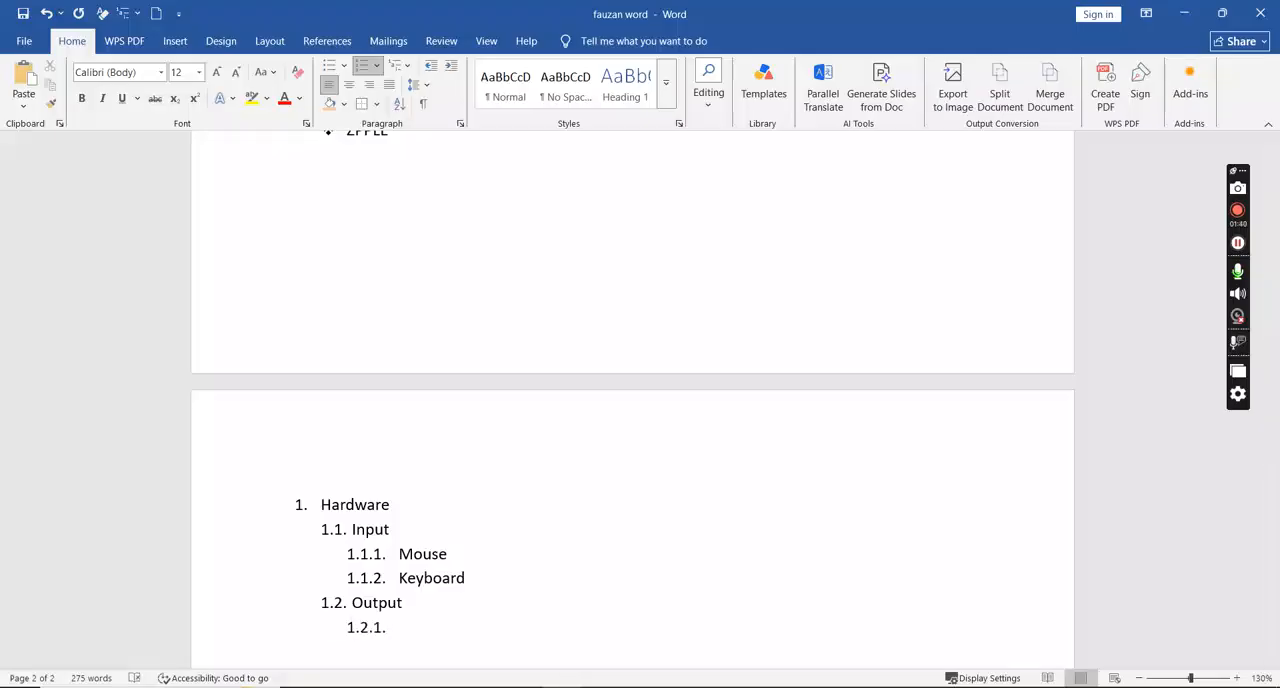
type("printer")
key("Return")
- Add Software as the second top-level item and start an empty second-level item beneath it
key("shift+Tab")
key("shift+Tab")
type("software")
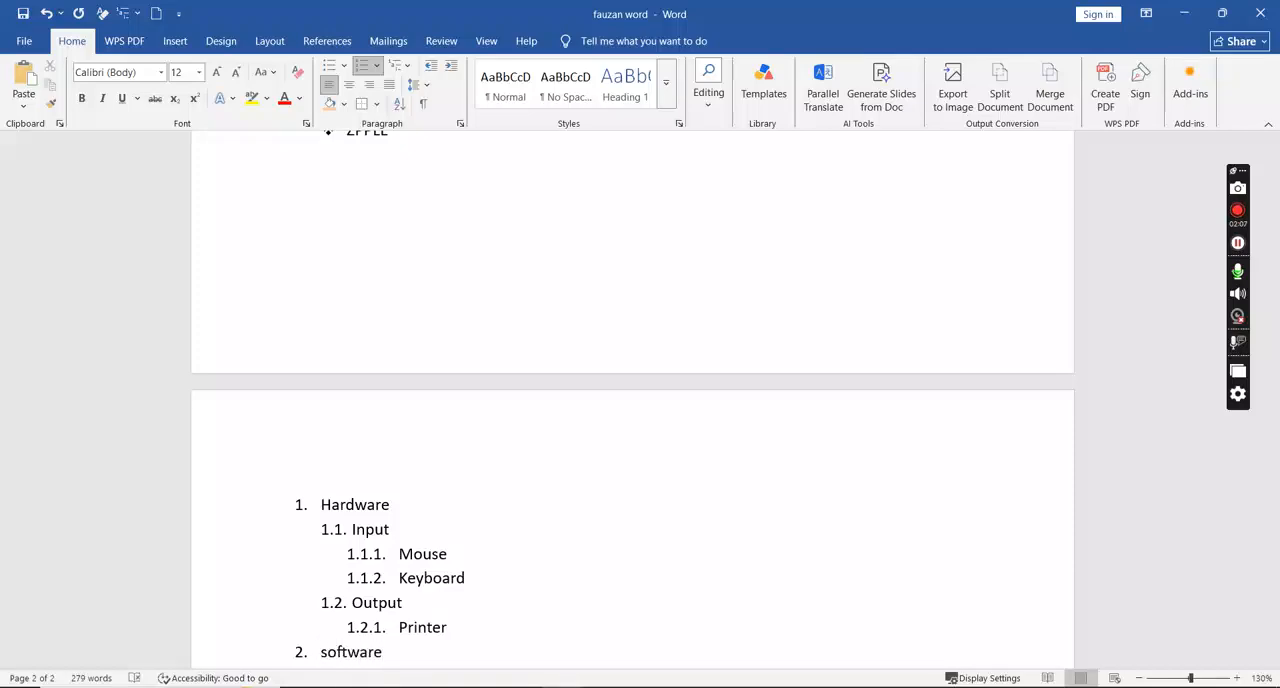
key("Return")
key("Tab")
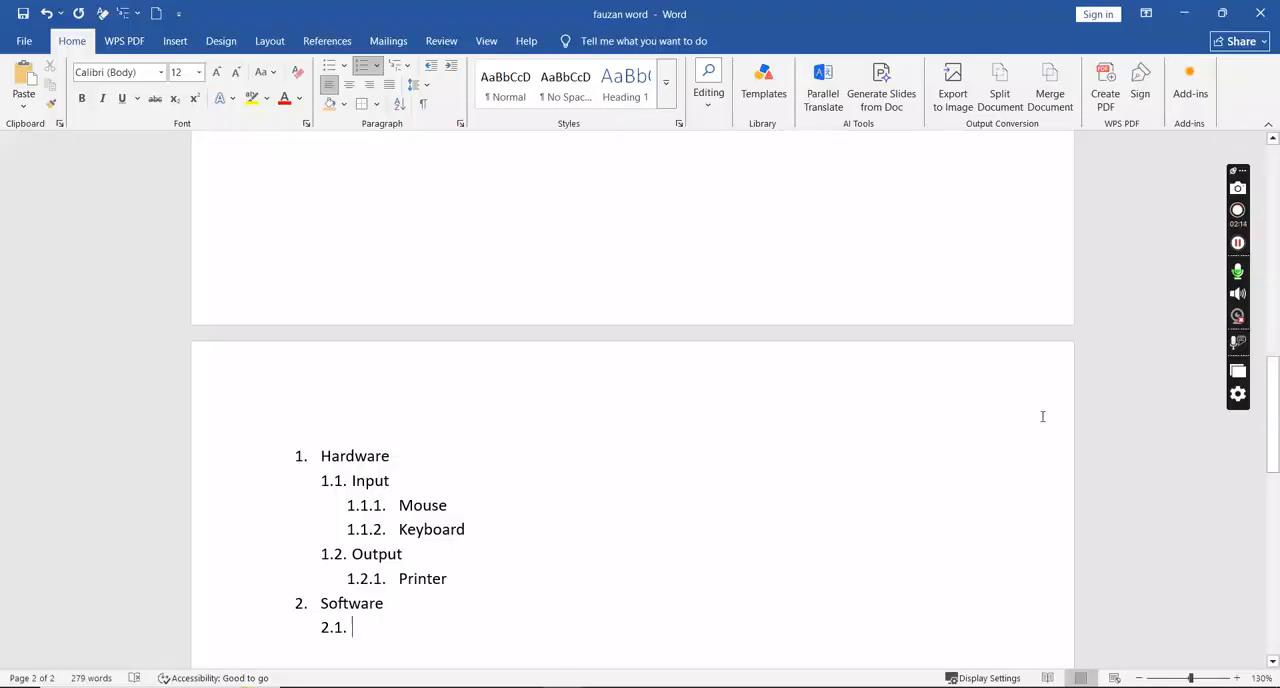
- Correct the bullet ZPPLE to APPLE in the list below the chemical formulas
left_click_drag(1272, 430, 1272, 360)
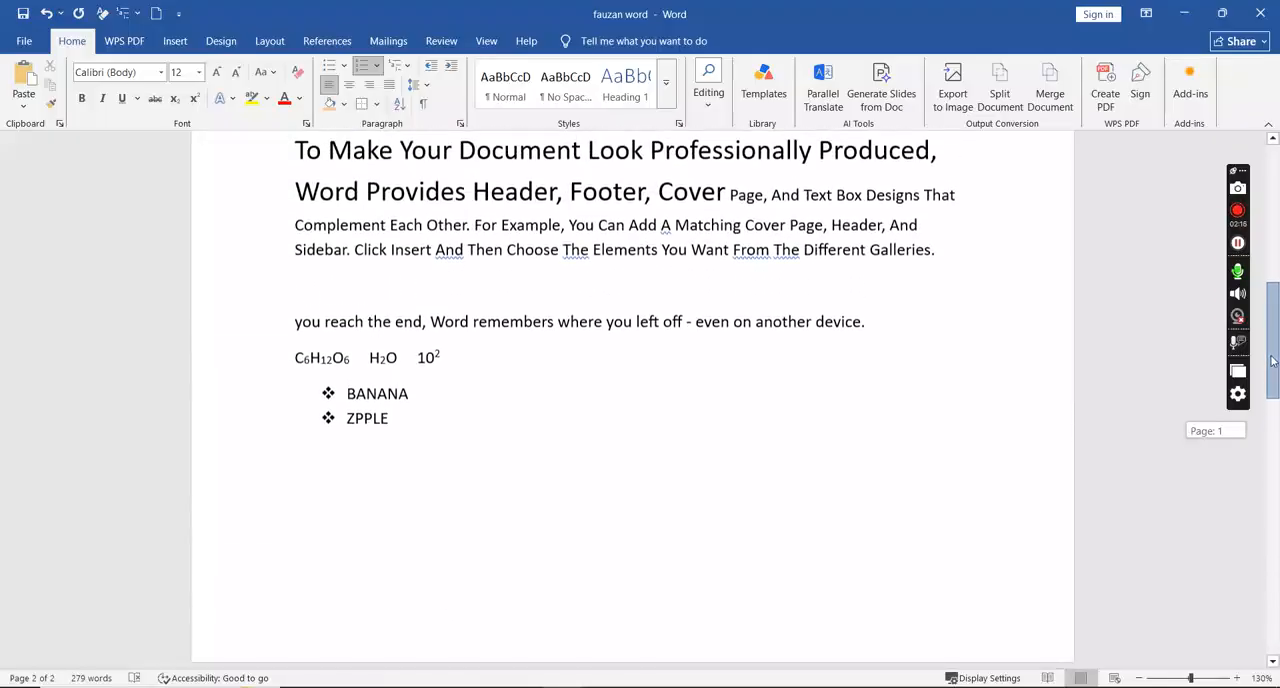
left_click(356, 420)
left_click_drag(354, 420, 347, 424)
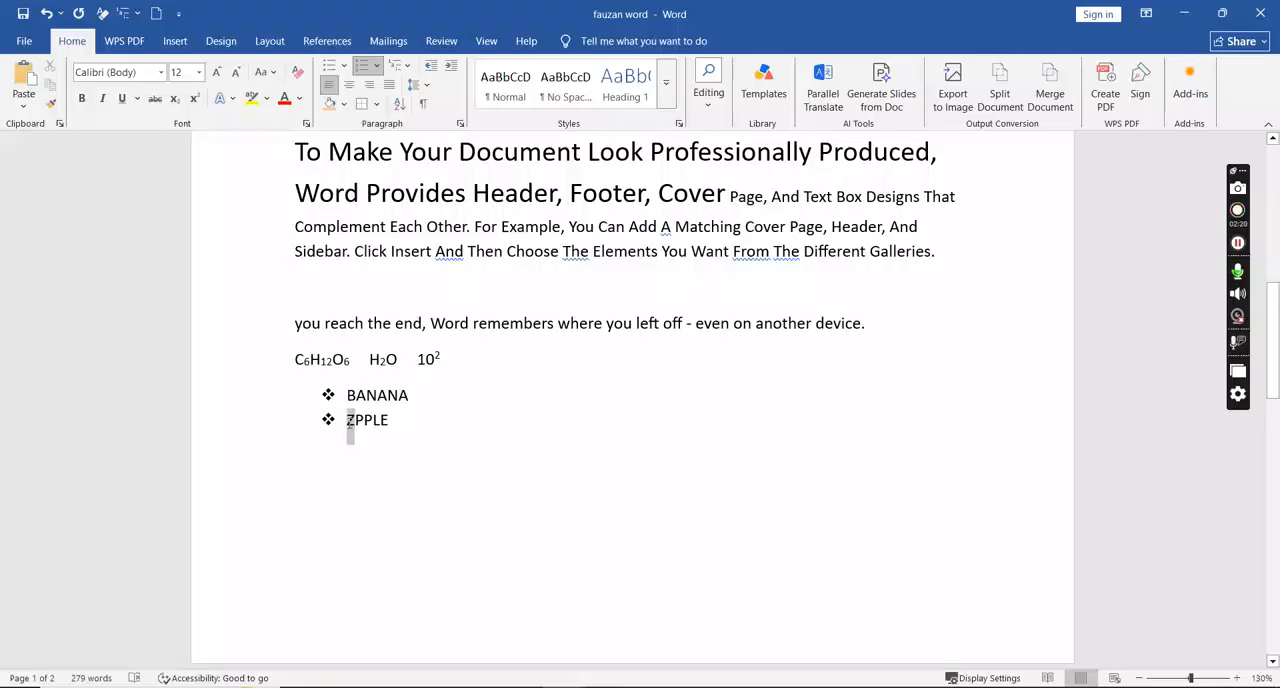
type("A")
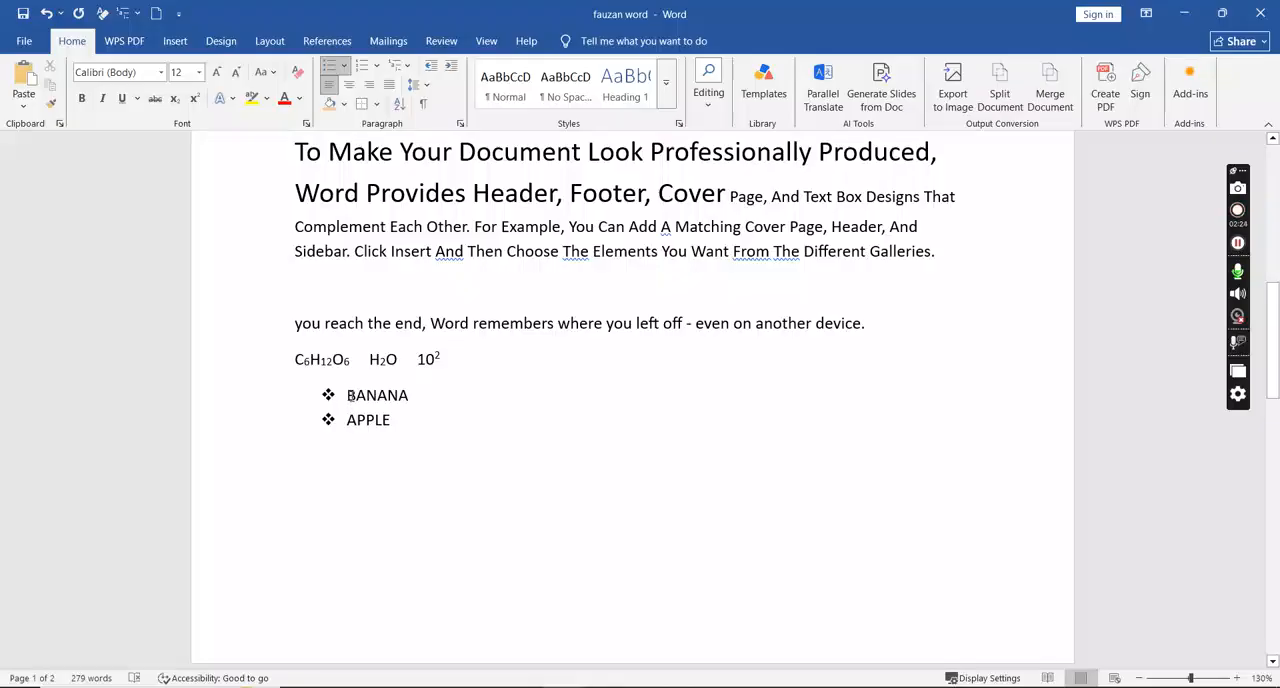
- Sort the BANANA and APPLE bullets as text paragraphs in ascending order
left_click_drag(351, 399, 400, 422)
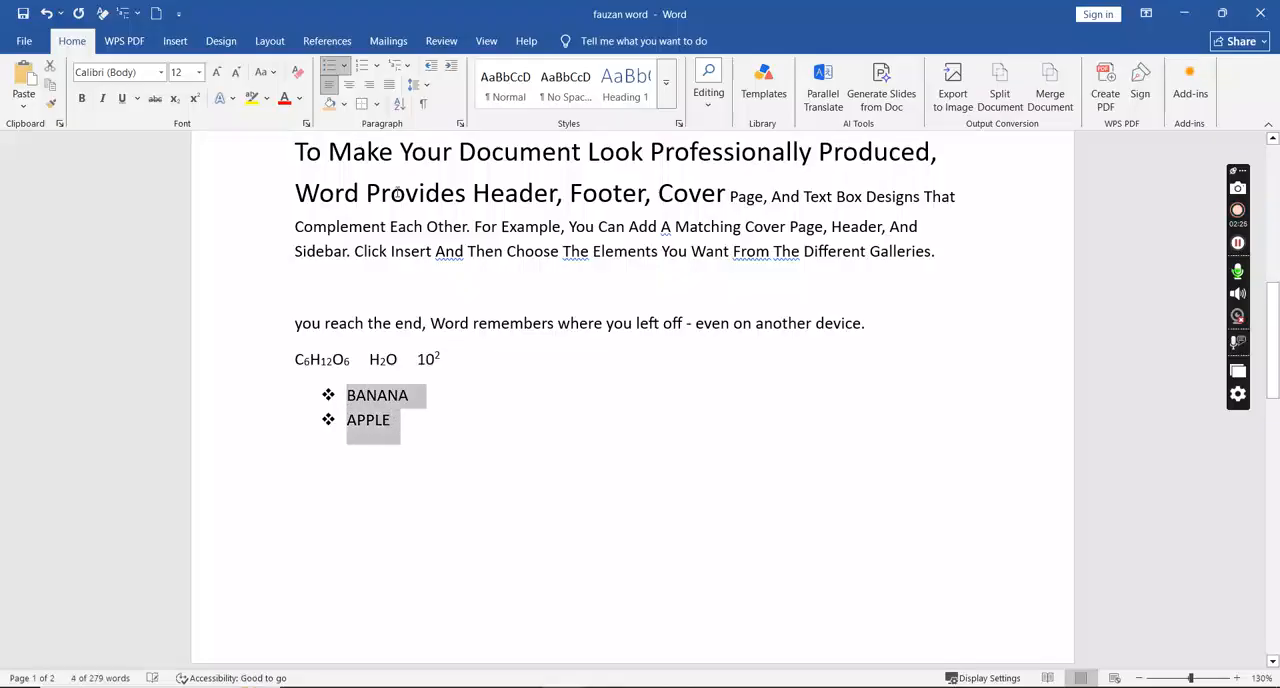
left_click(399, 104)
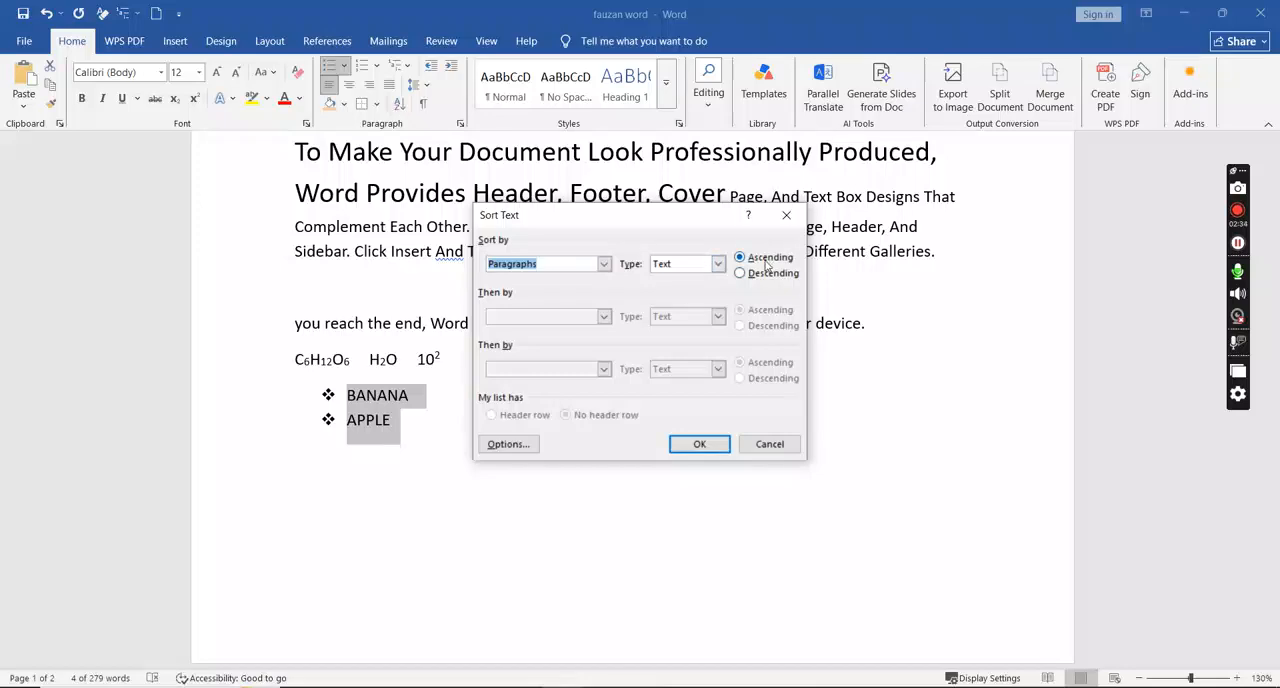
left_click(716, 449)
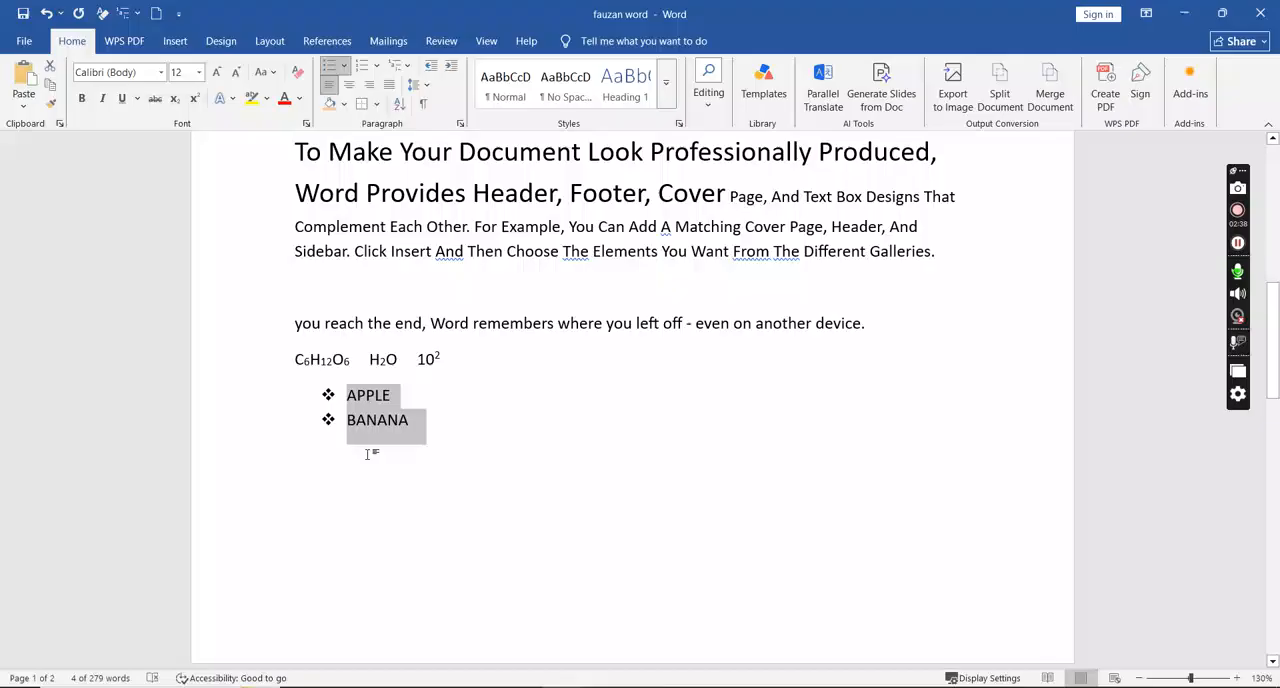
- Examine the grocery list used as the sorting example in the Tools with Examples Ms Word document
key("alt+Tab")
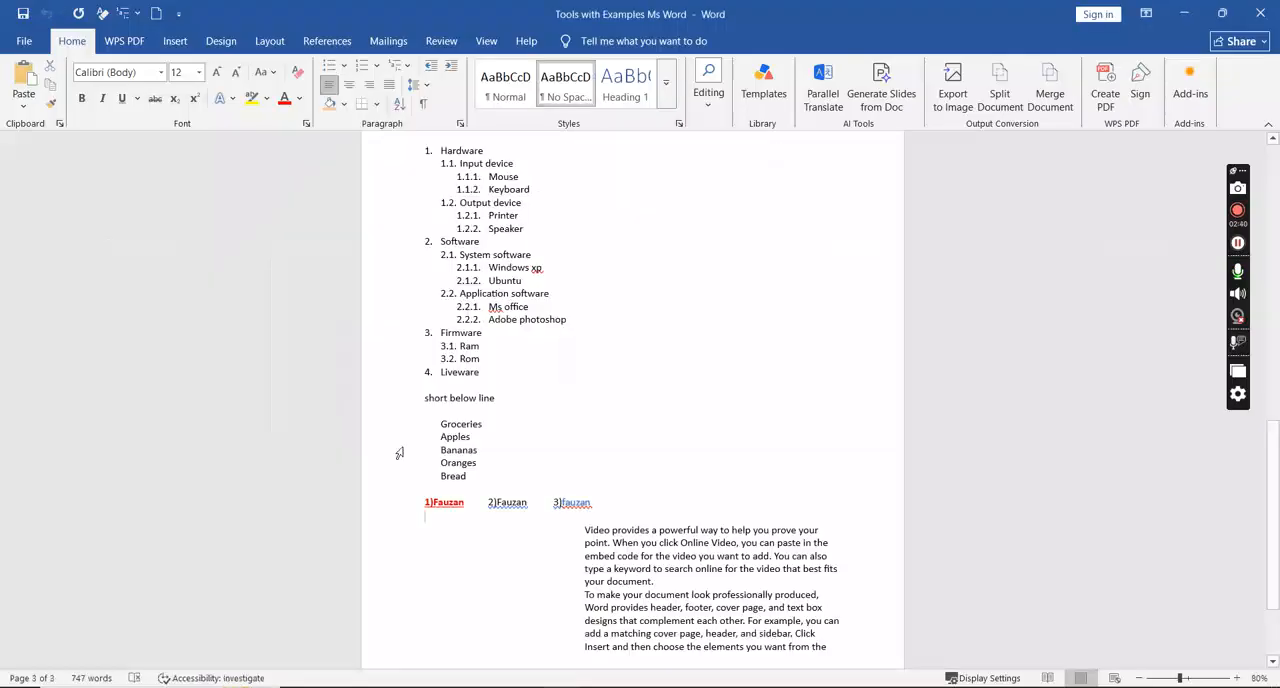
left_click_drag(436, 427, 475, 480)
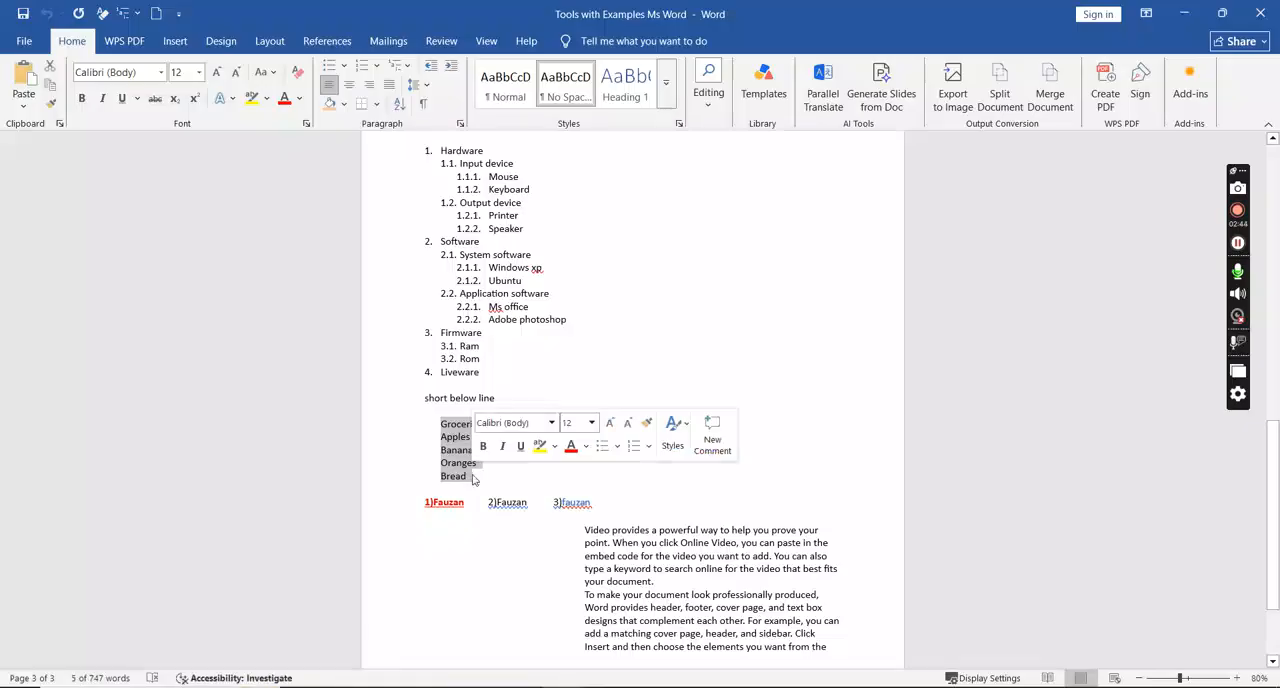
key("alt+Tab")
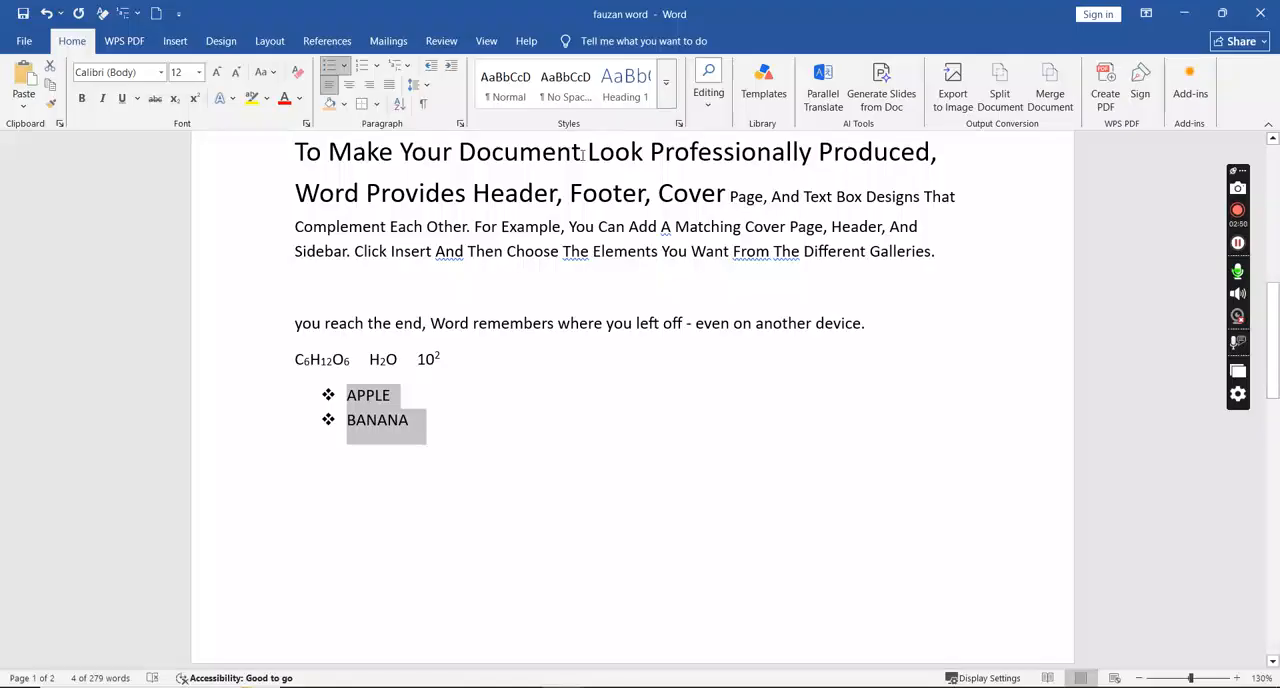
- Remove the outside borders from the second paragraph under the Video heading
left_click_drag(1274, 362, 1277, 236)
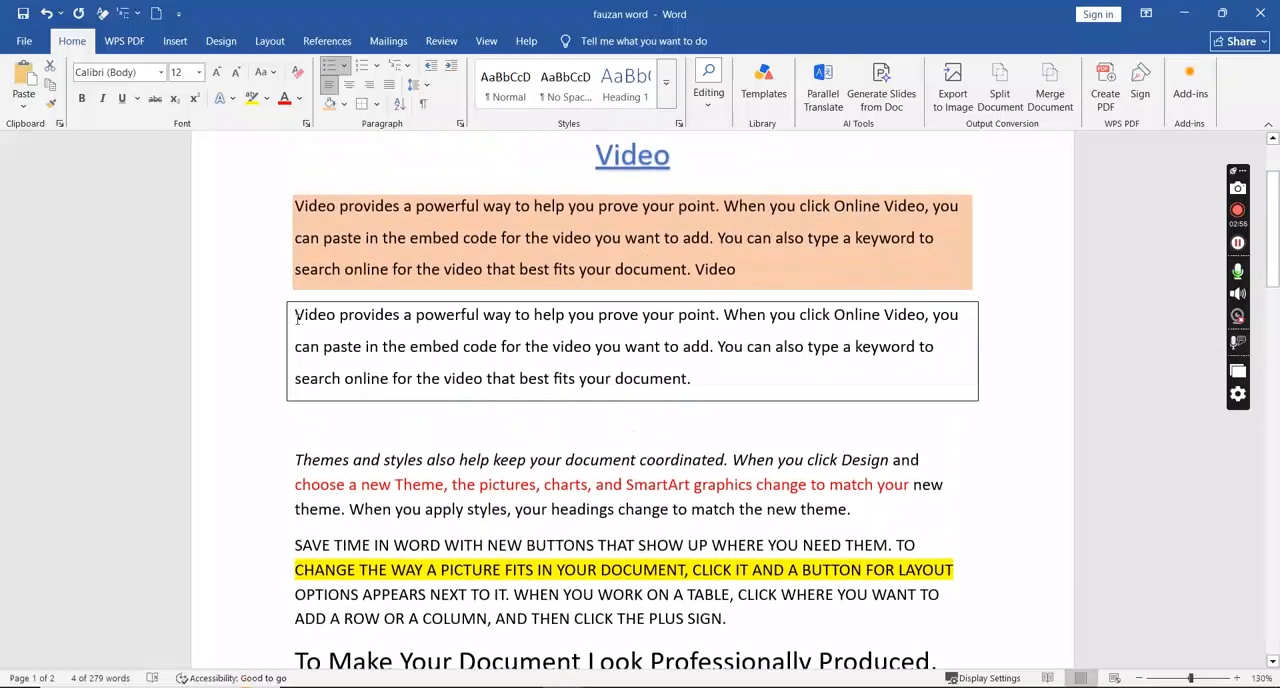
left_click_drag(293, 316, 737, 399)
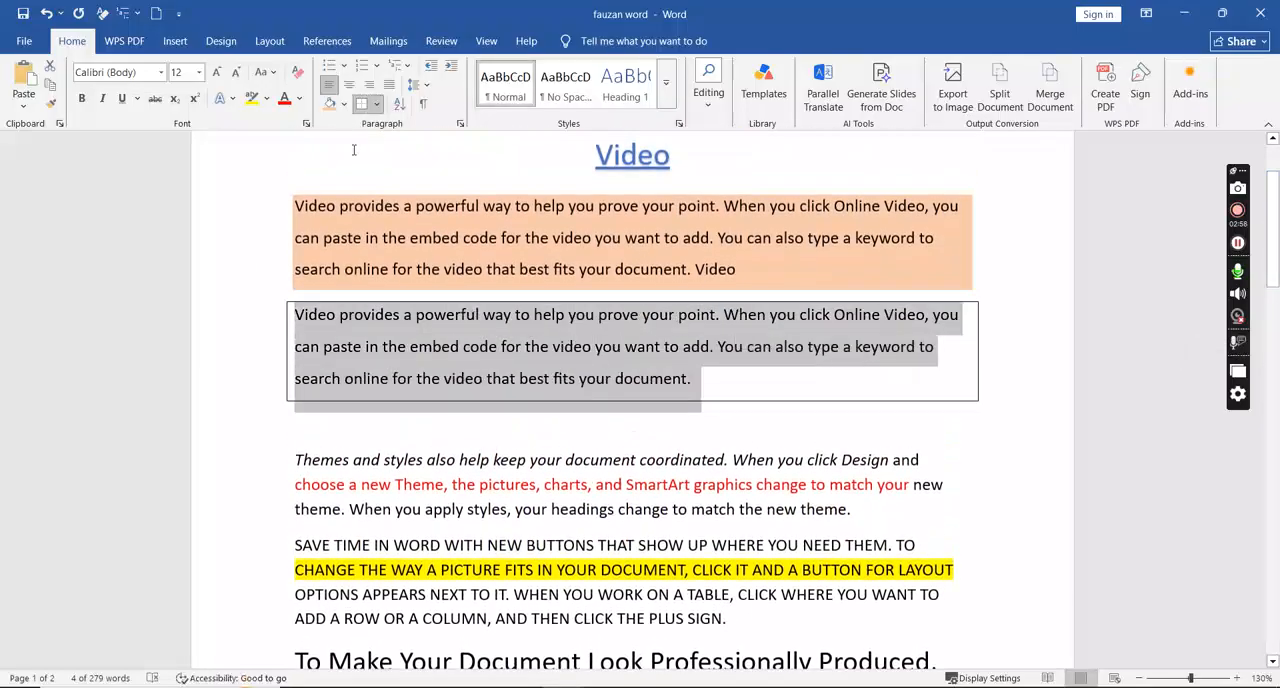
left_click(377, 104)
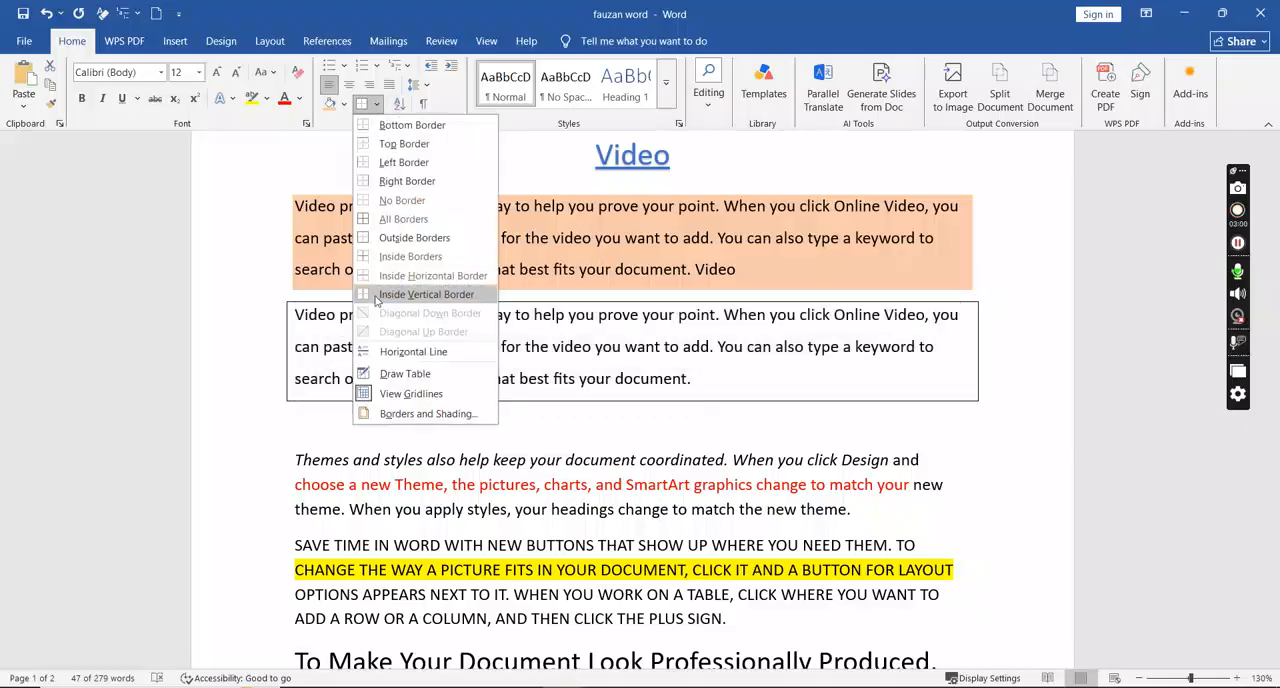
left_click(384, 238)
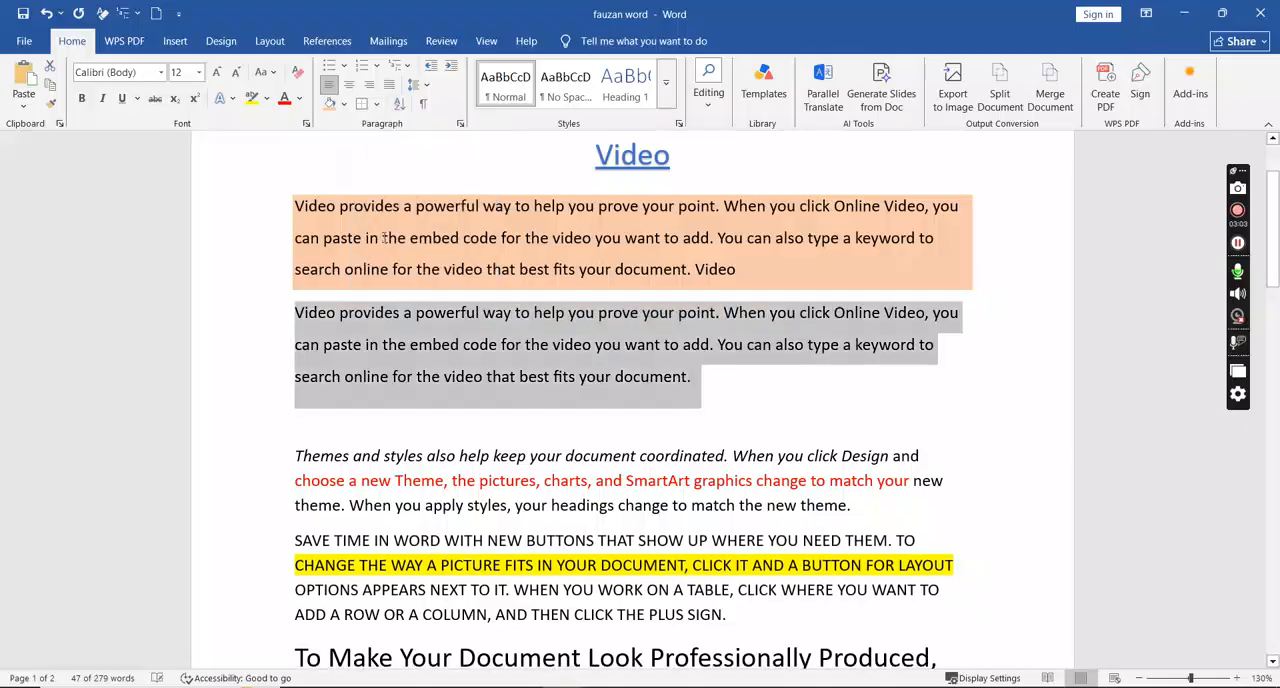
left_click(394, 167)
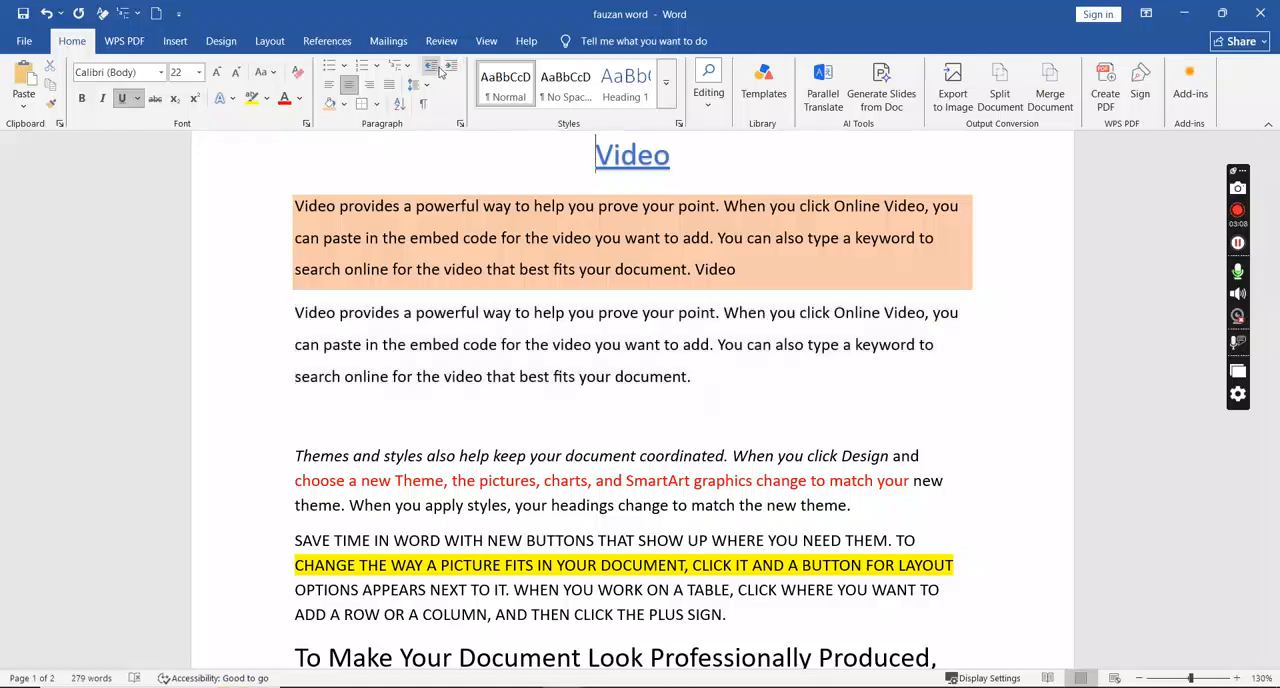
- Increase the indent of the second paragraph under the Video heading by five levels
left_click_drag(296, 316, 749, 372)
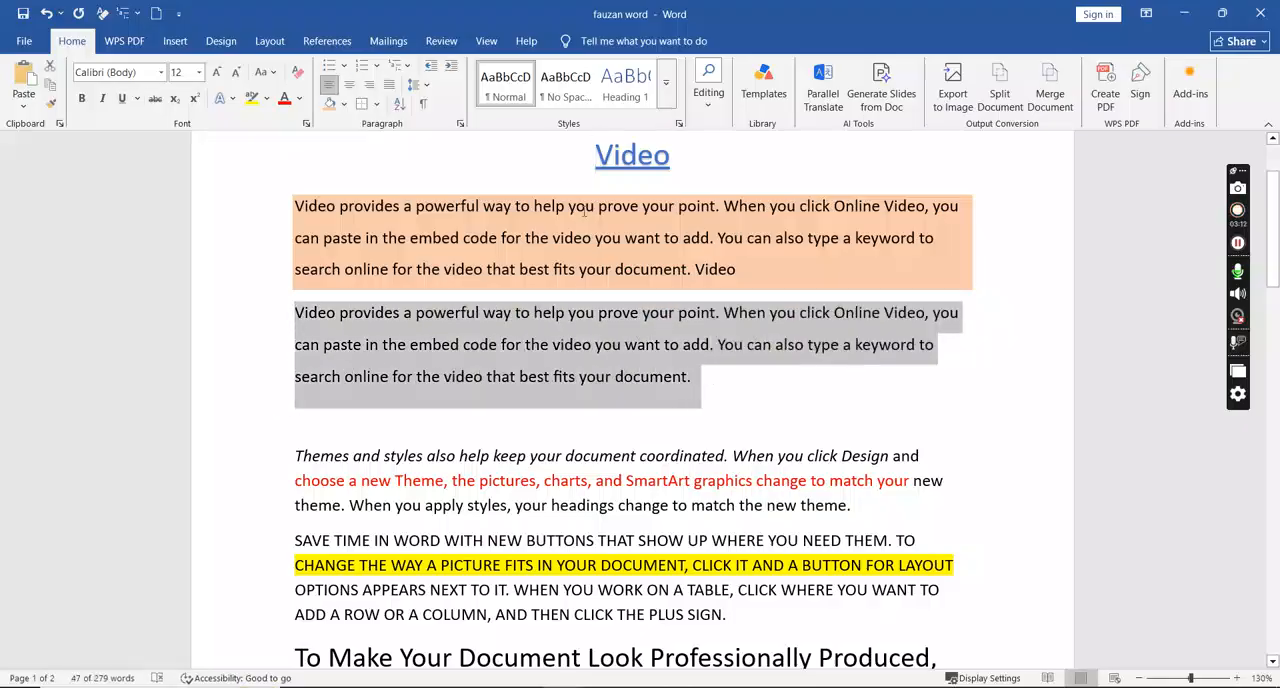
left_click(451, 67)
left_click(451, 67)
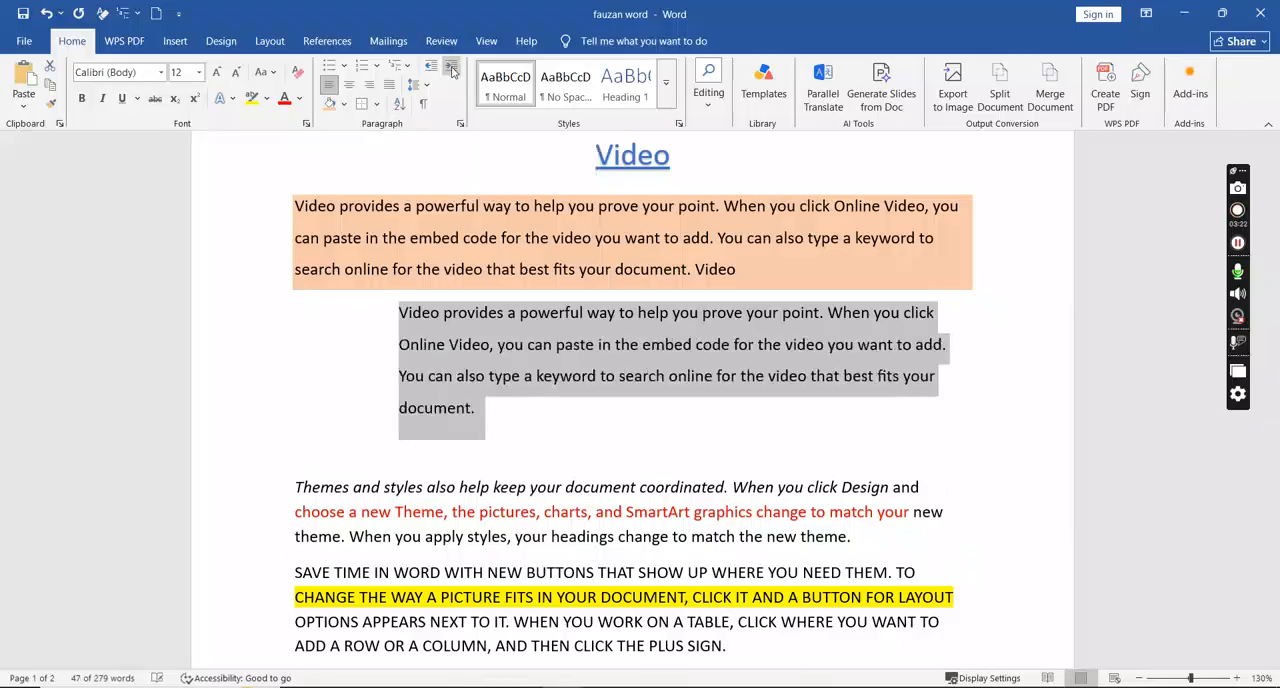
left_click(451, 67)
left_click(451, 67)
left_click(451, 67)
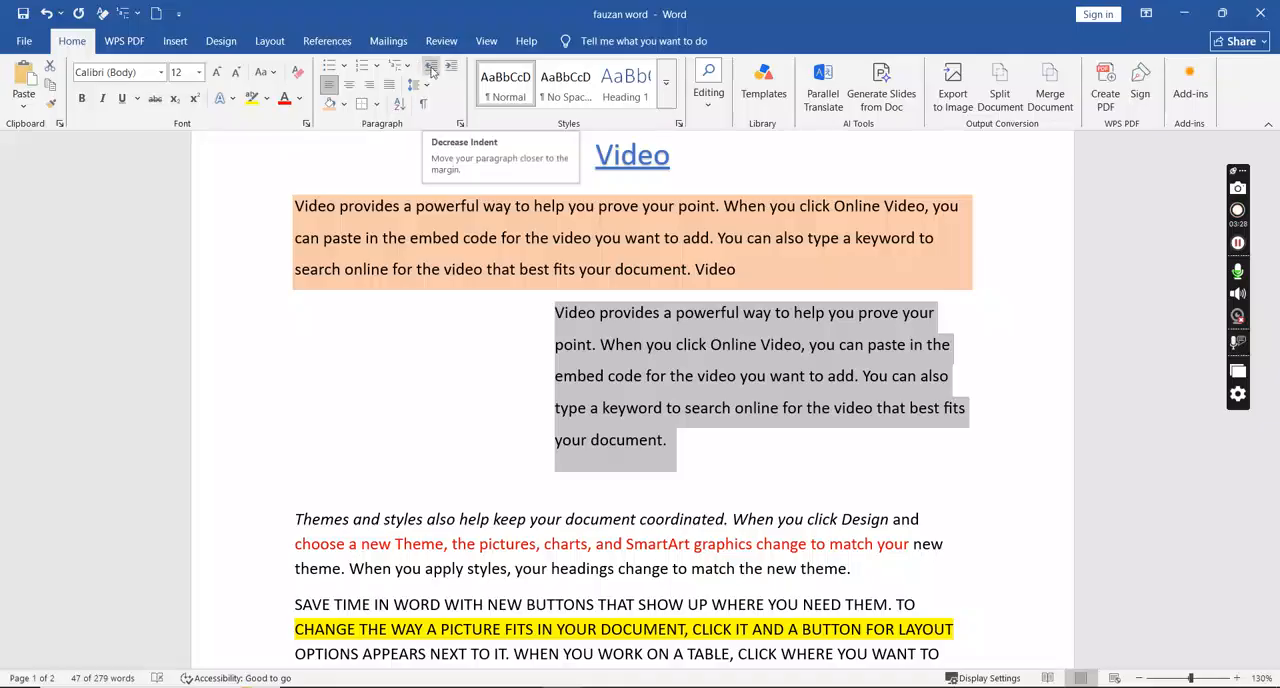
- Demonstrate decreasing and increasing the same paragraph's indent, ending at two indent levels from the margin
left_click(431, 68)
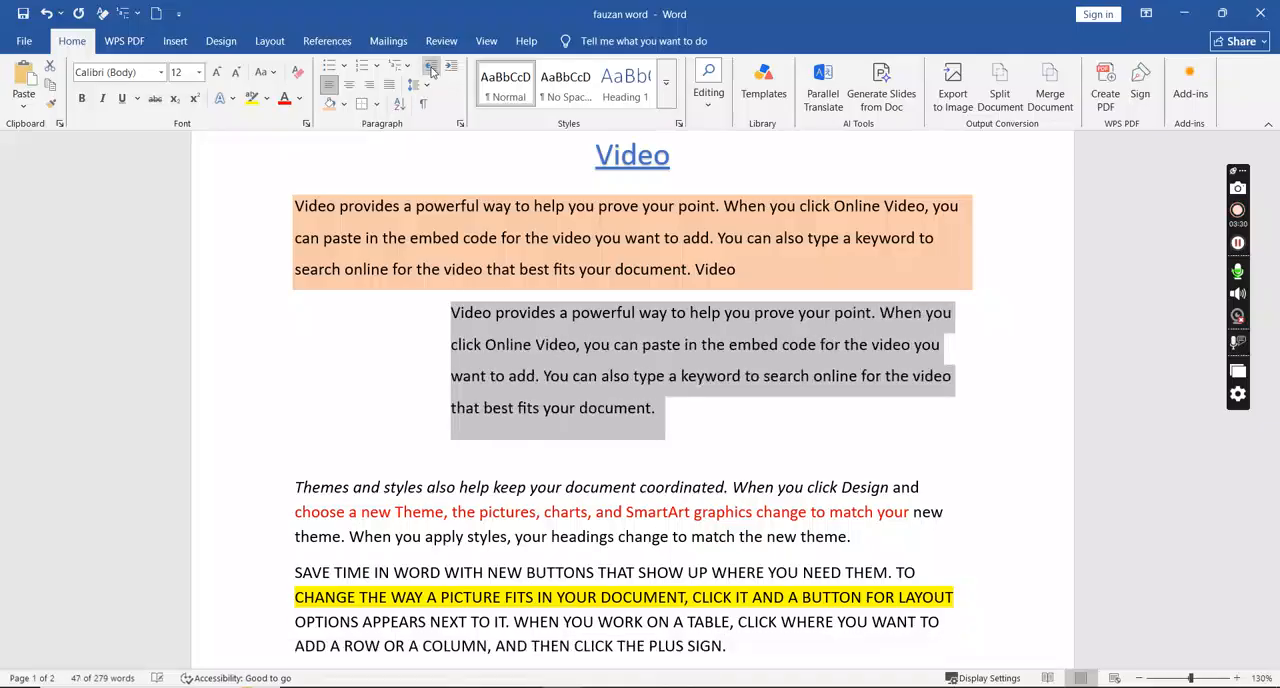
left_click(431, 68)
left_click(452, 68)
left_click(452, 68)
left_click(452, 68)
left_click(431, 68)
left_click(431, 68)
left_click(431, 68)
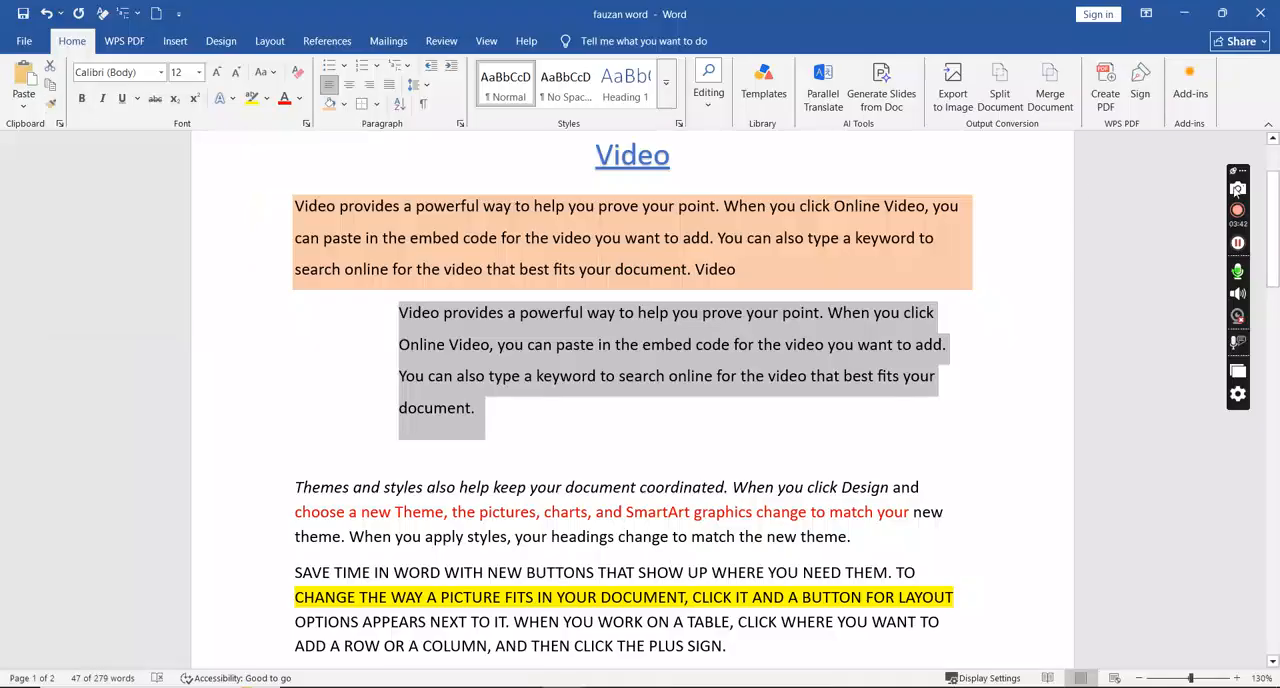
left_click_drag(1274, 215, 1245, 285)
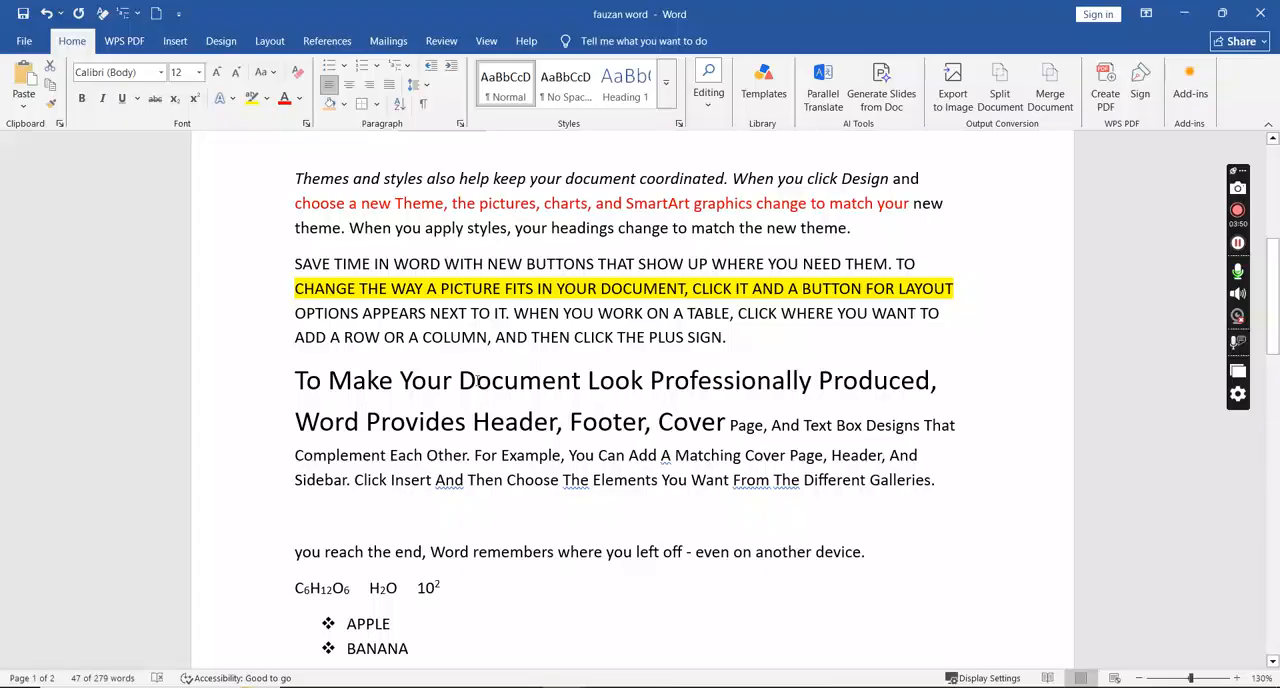
- Colour the word "Document" red in the large-text line beginning "To Make Your Document"
left_click_drag(460, 381, 580, 381)
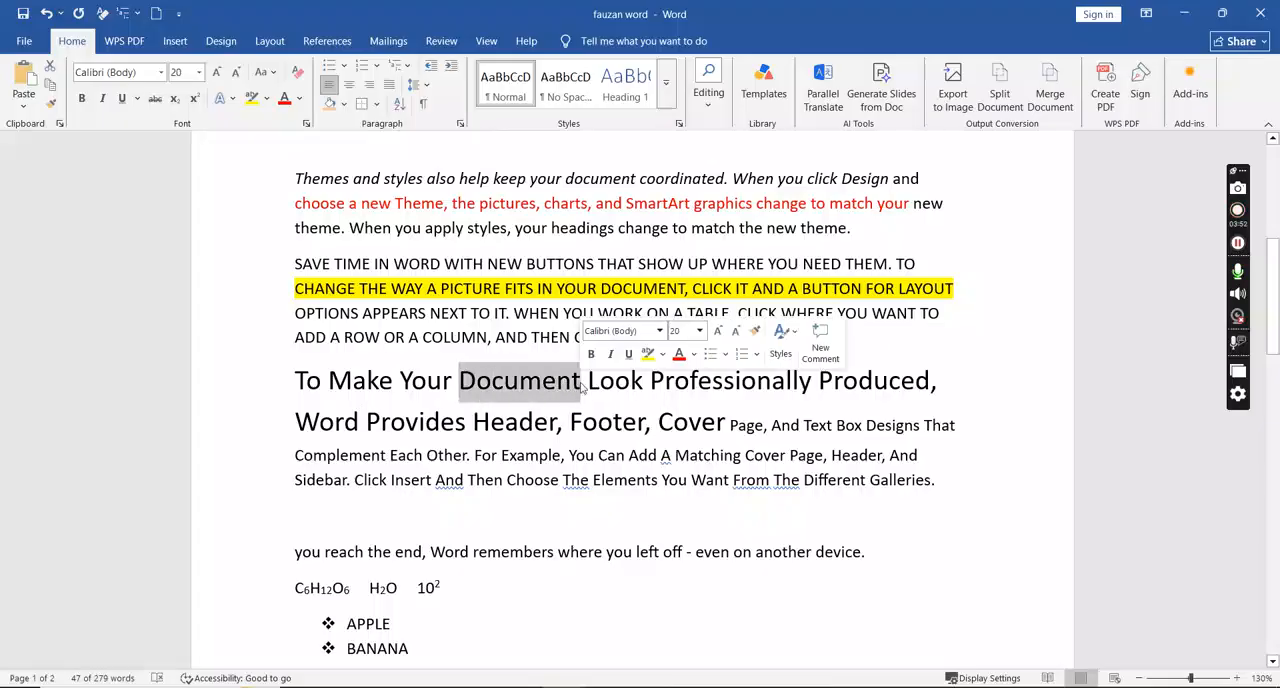
left_click(284, 98)
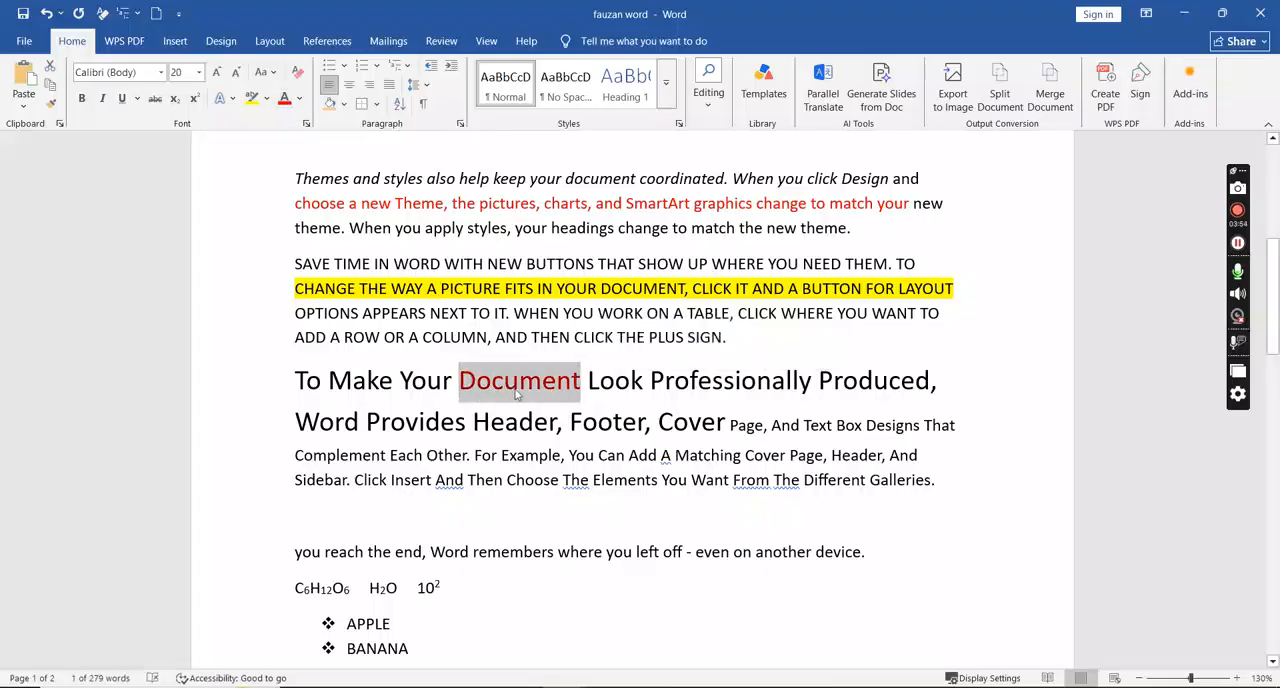
left_click(550, 457)
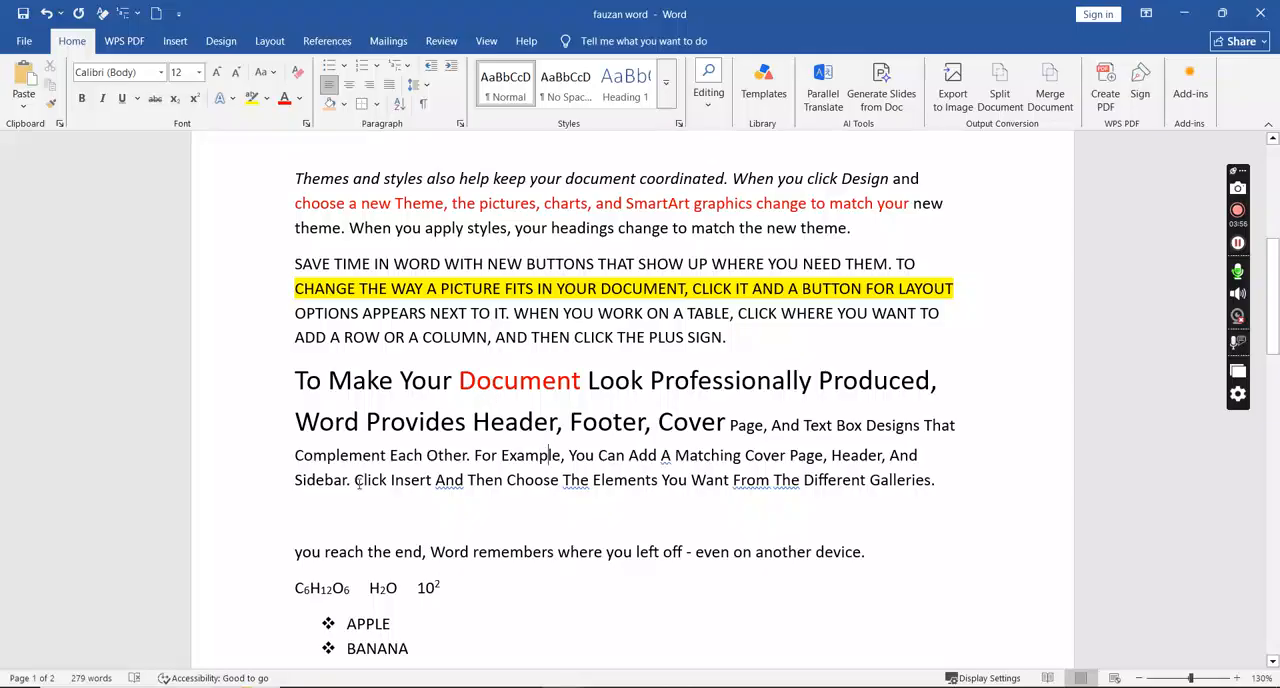
- Copy the formatting of the red word "Document" onto the word "Sidebar" in the same paragraph with Format Painter
left_click_drag(295, 478, 346, 478)
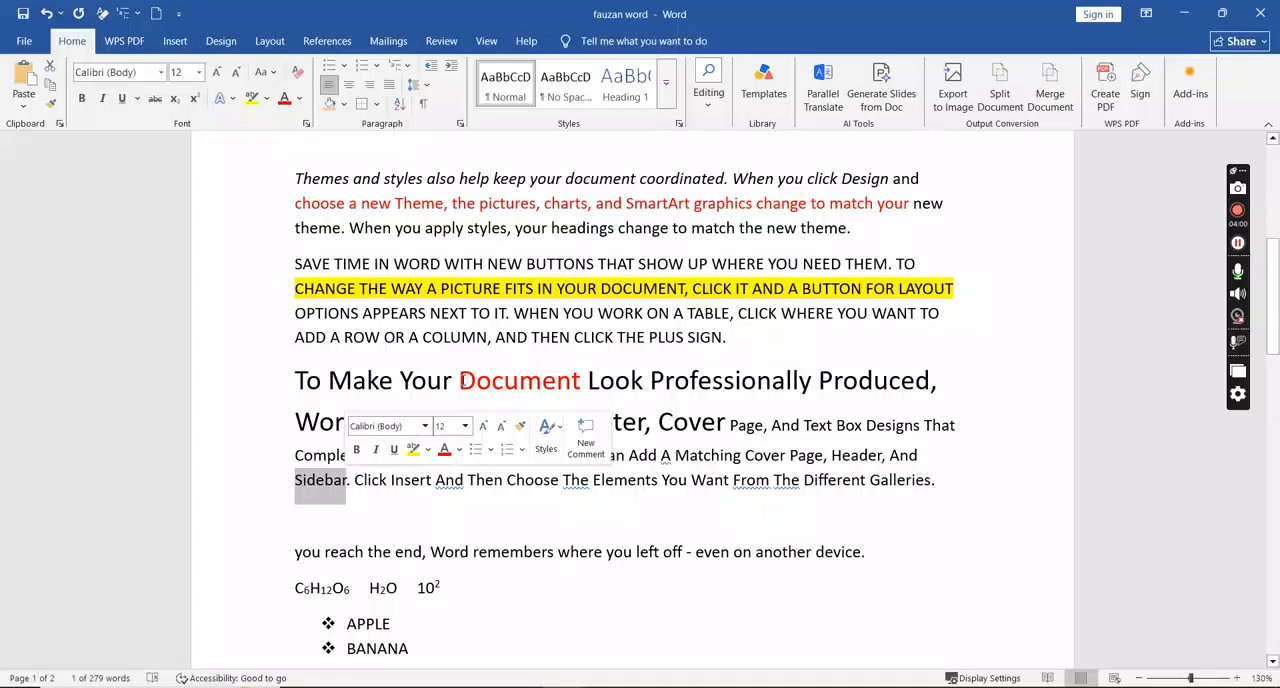
mouse_move(464, 380)
left_mouse_down()
mouse_move(582, 380)
mouse_move(476, 381)
left_mouse_up()
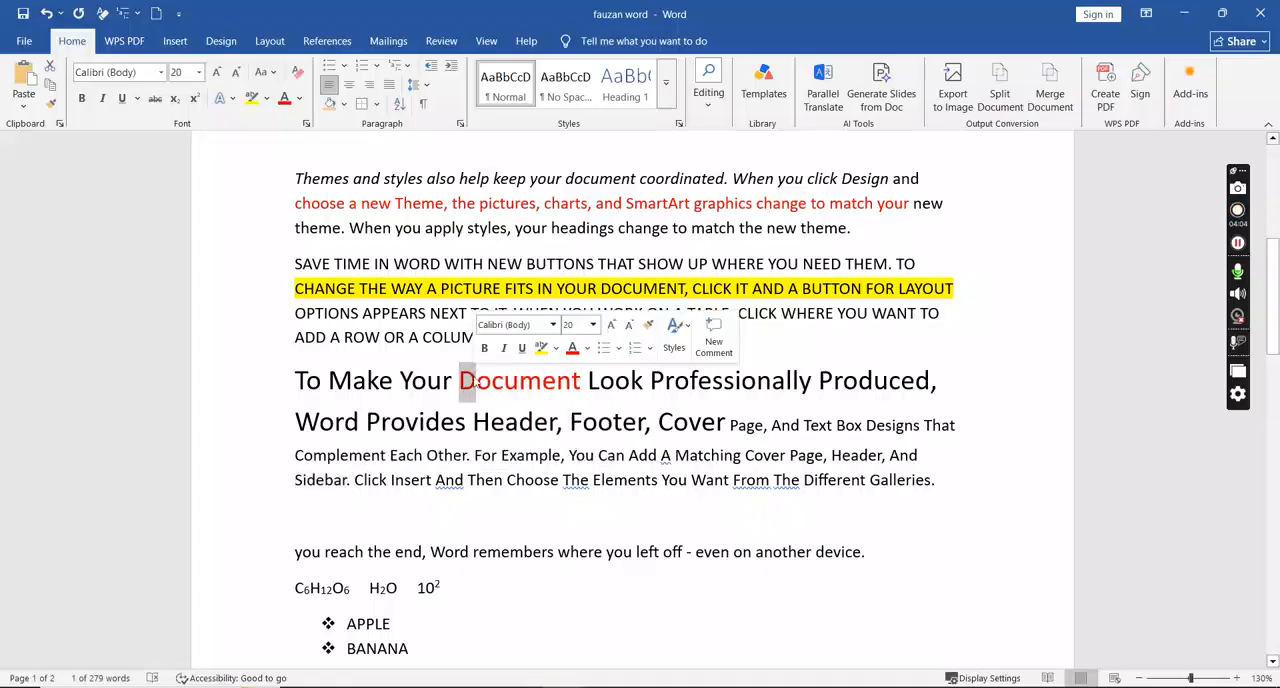
left_click(50, 105)
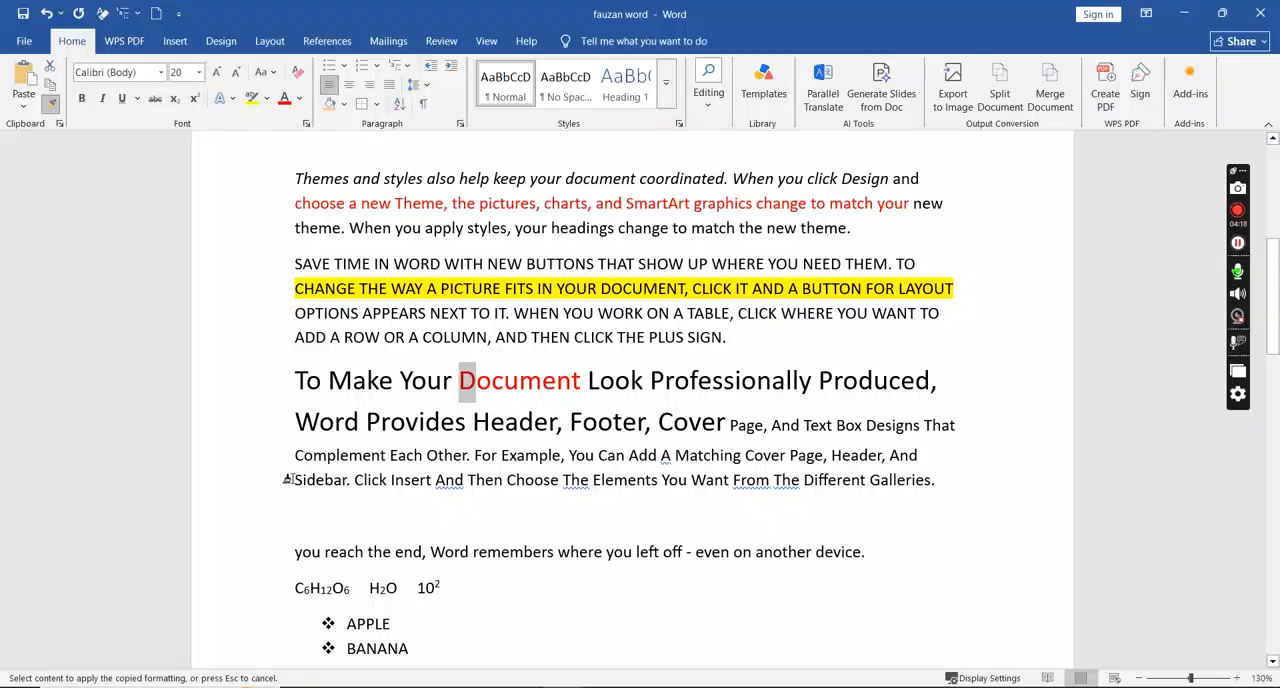
left_click_drag(287, 479, 345, 482)
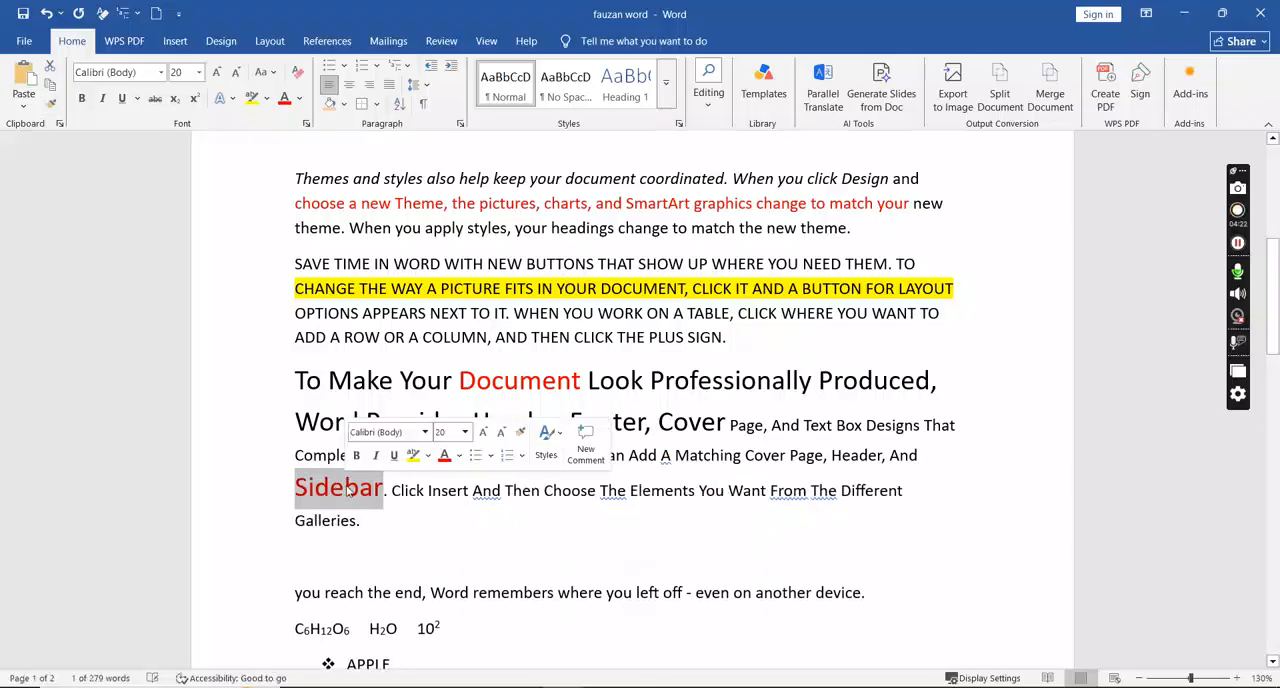
left_click(479, 377)
left_click_drag(461, 381, 503, 382)
left_click_drag(295, 488, 383, 495)
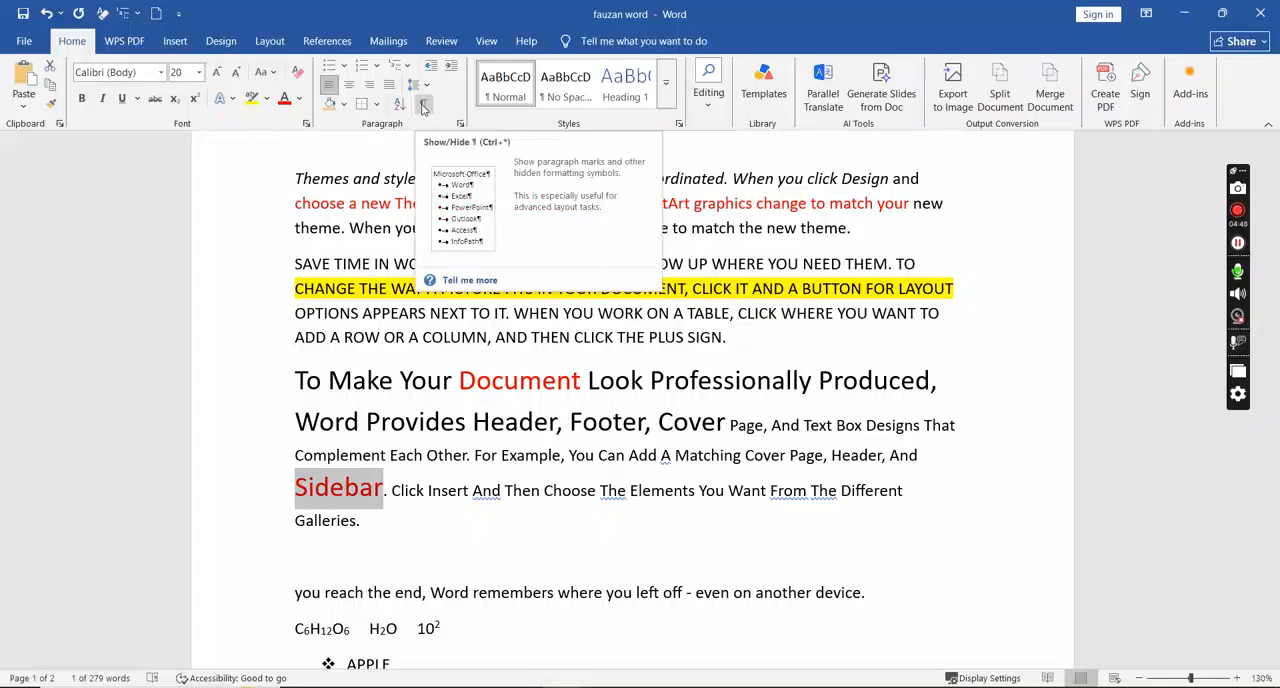
- Show the paragraph marks and other hidden formatting symbols throughout the document
left_click(454, 291)
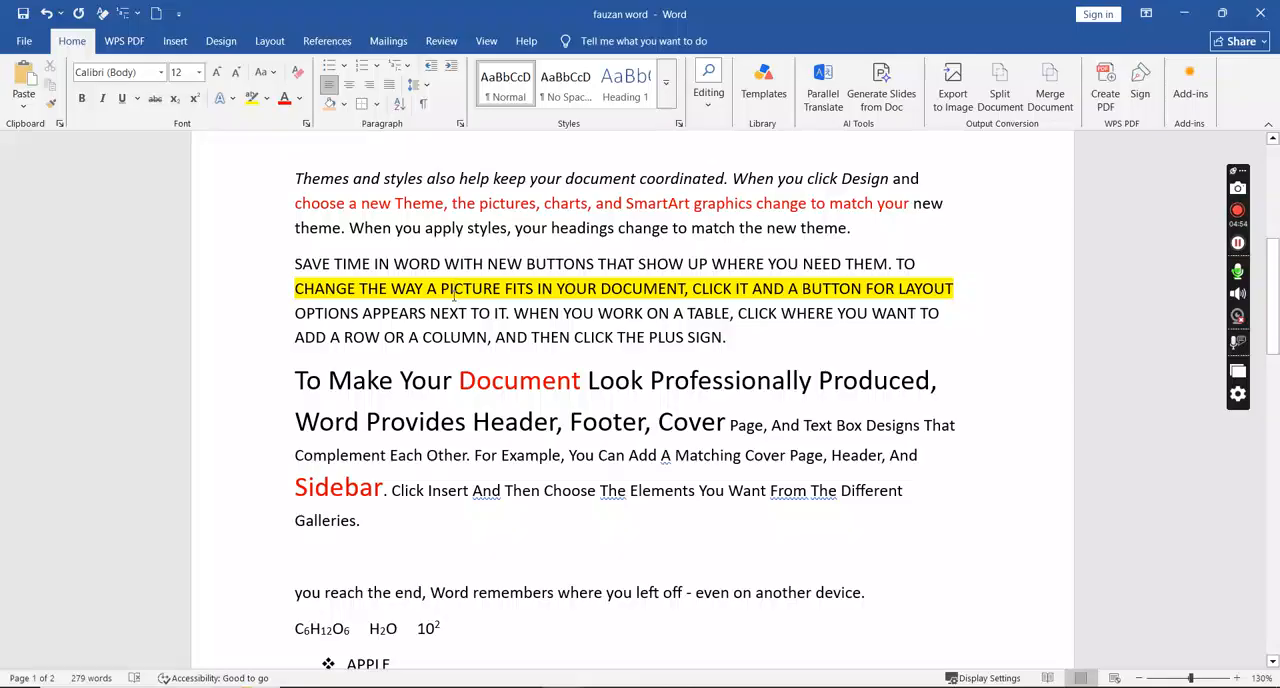
left_click(423, 106)
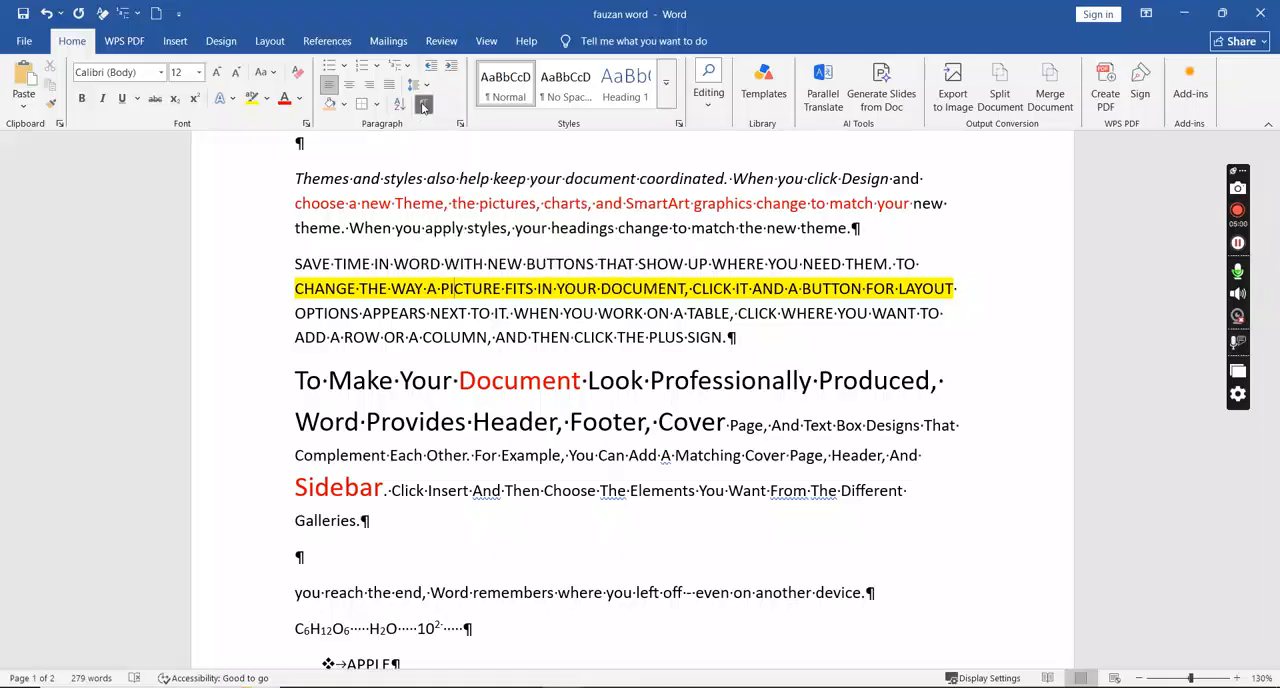